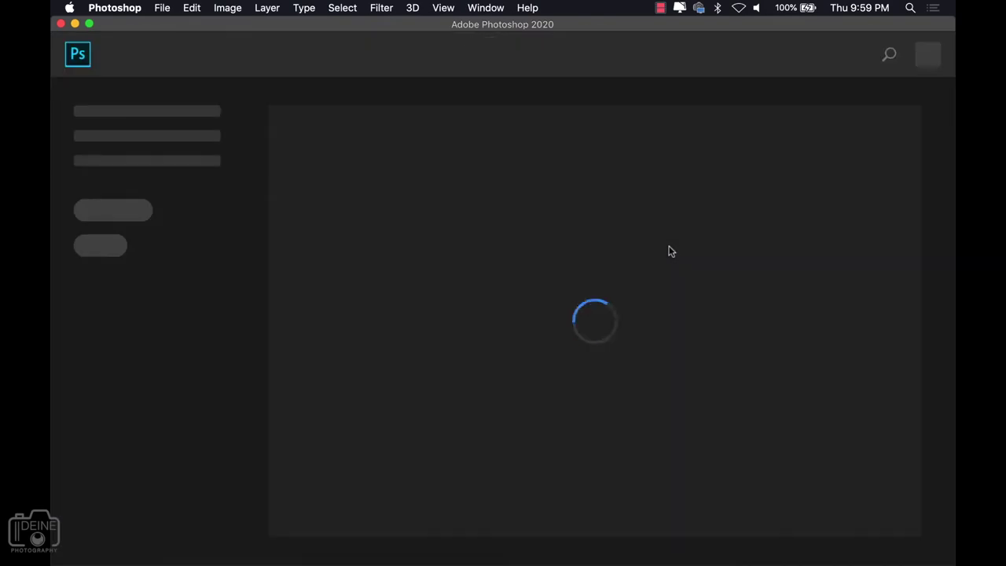
Select the Healing Brush and size it small while moving to the lower face.
key(j)
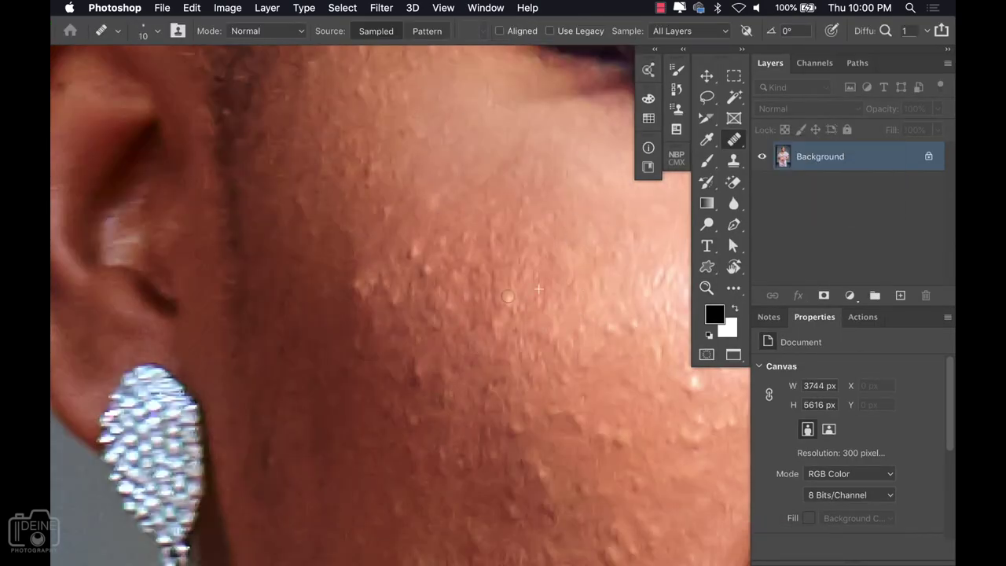
scroll(438, 109, down, 2)
scroll(195, 398, right, 3)
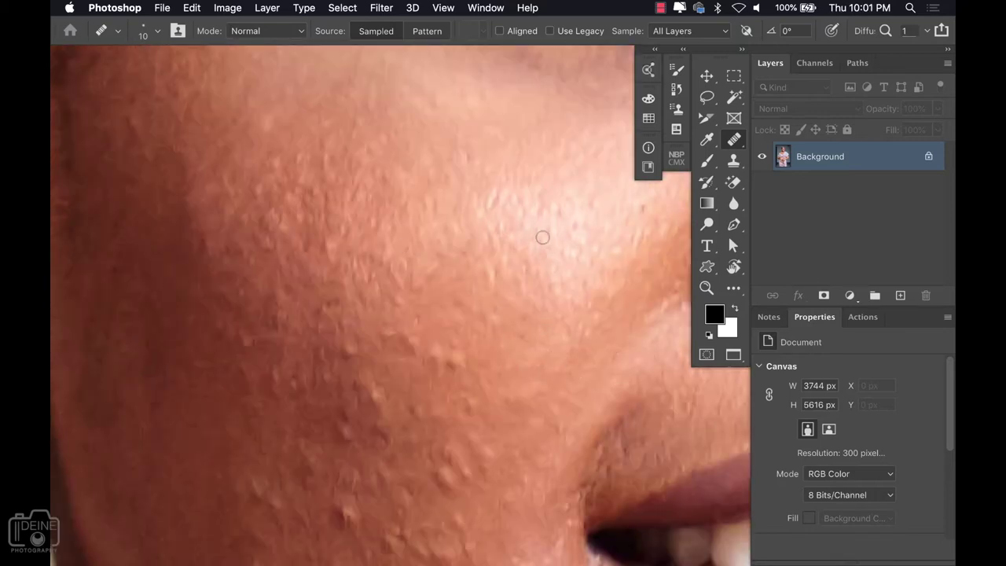
scroll(528, 217, up, 5)
scroll(301, 287, down, 5)
key(bracketleft)
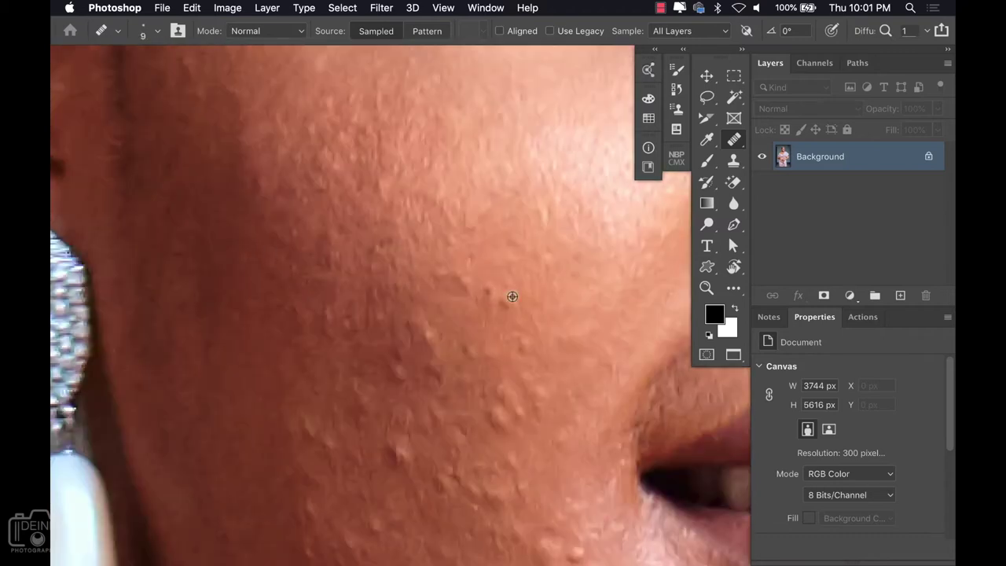
scroll(511, 285, down, 3)
key(bracketright)
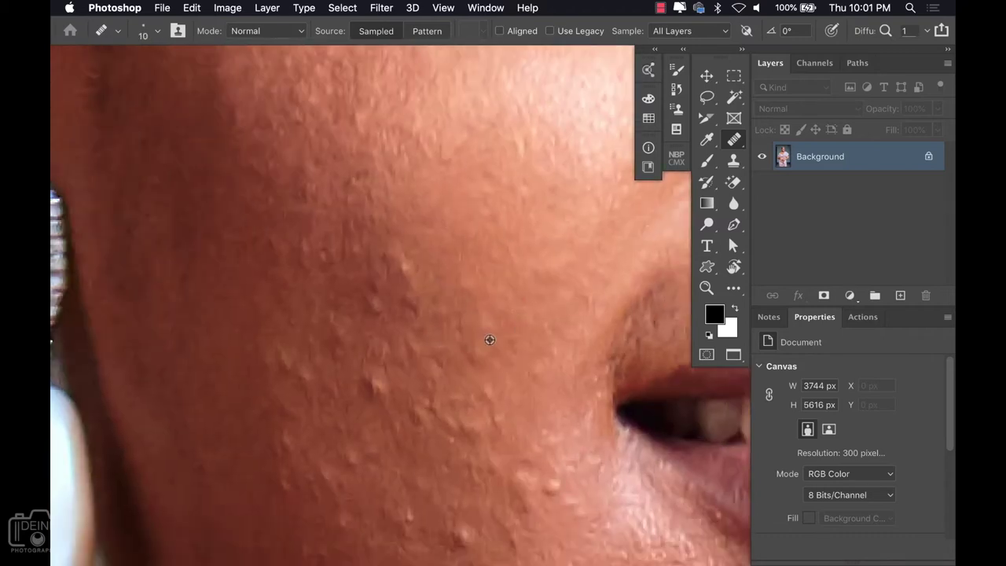
scroll(338, 236, up, 1)
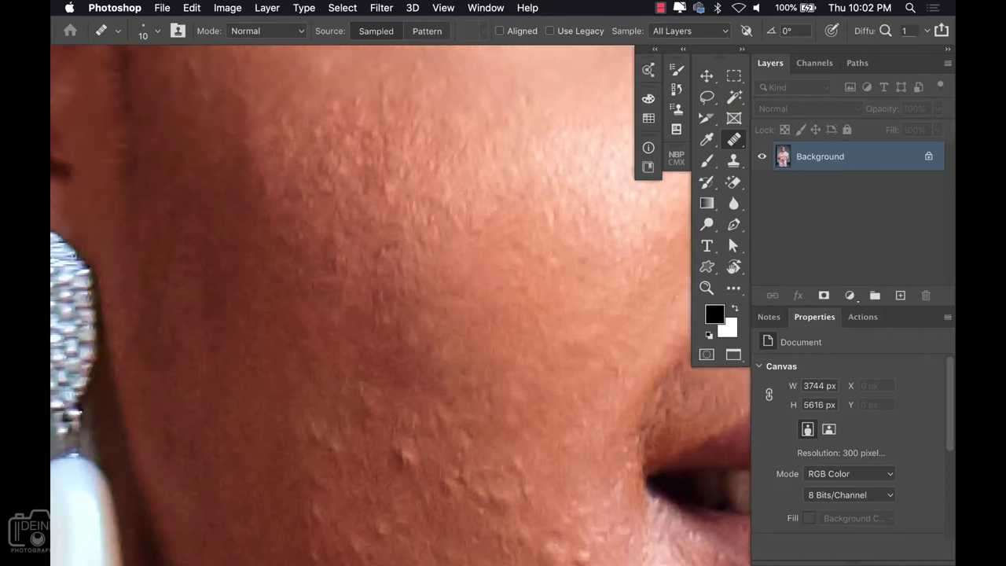
scroll(369, 275, down, 3)
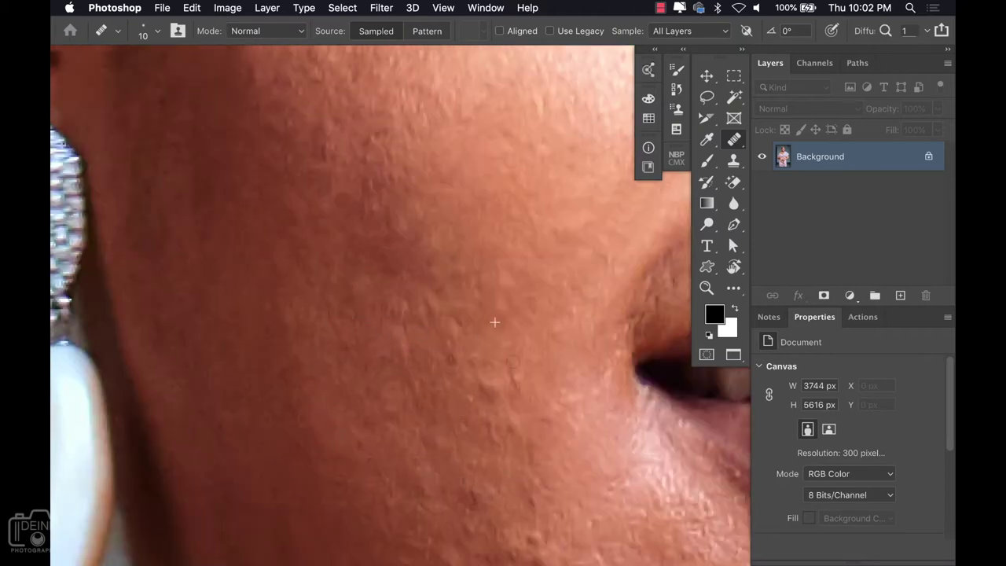
scroll(529, 352, down, 3)
scroll(451, 328, up, 3)
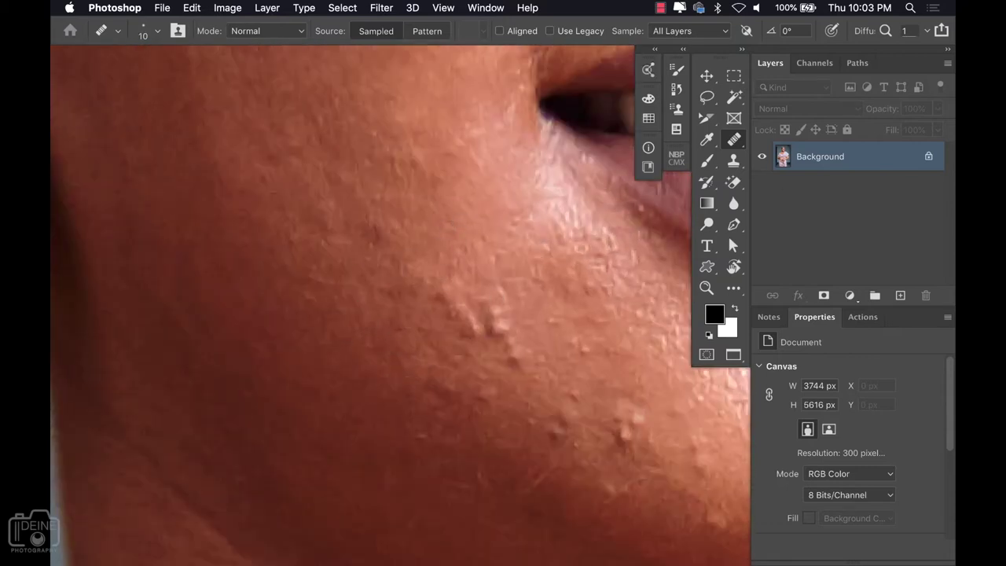
Heal the bump clusters below the mouth corner and on the lower cheek.
drag(459, 313, 501, 334)
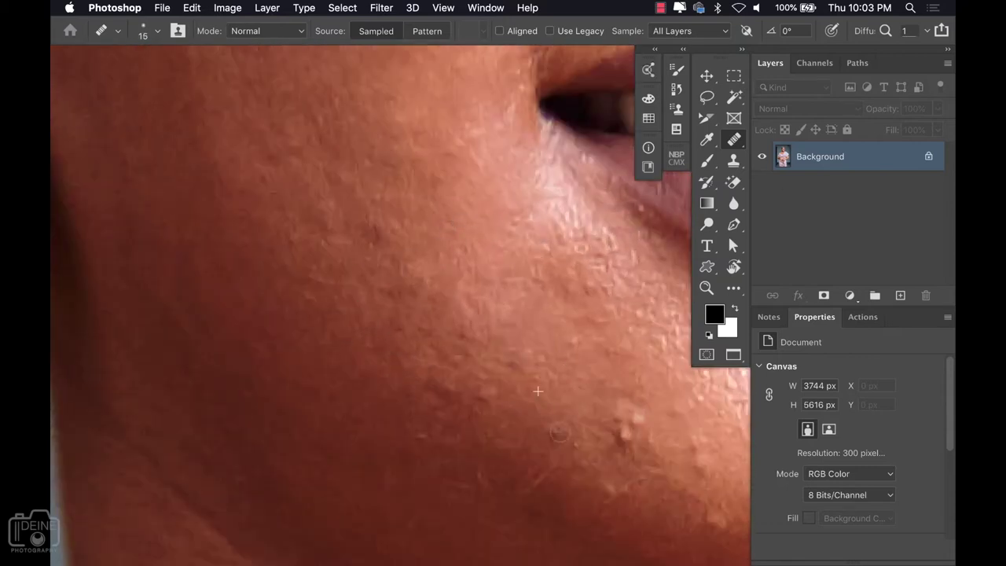
scroll(393, 415, down, 5)
drag(529, 270, 583, 258)
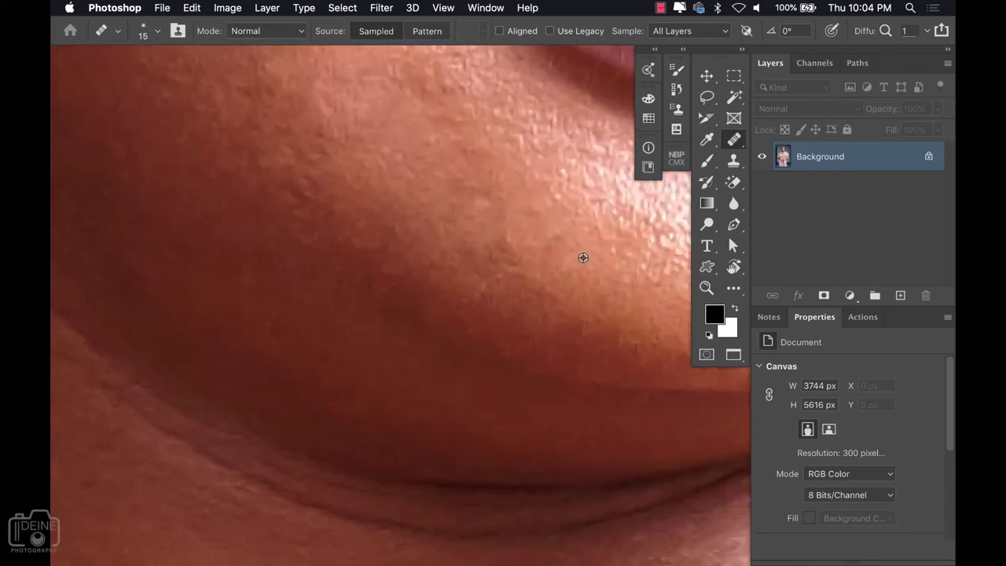
scroll(583, 258, up, 3)
scroll(517, 207, up, 2)
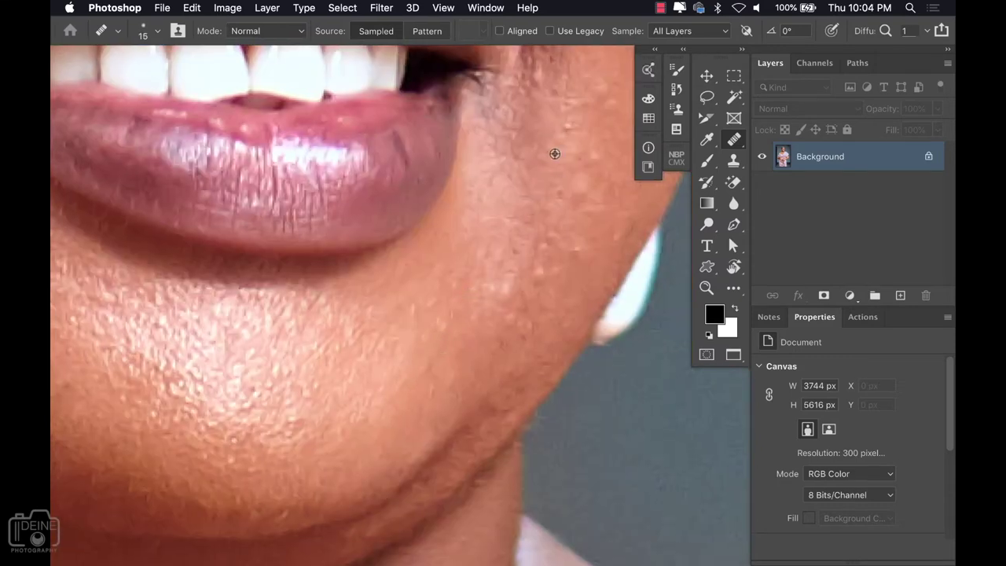
scroll(572, 236, up, 2)
scroll(535, 283, up, 2)
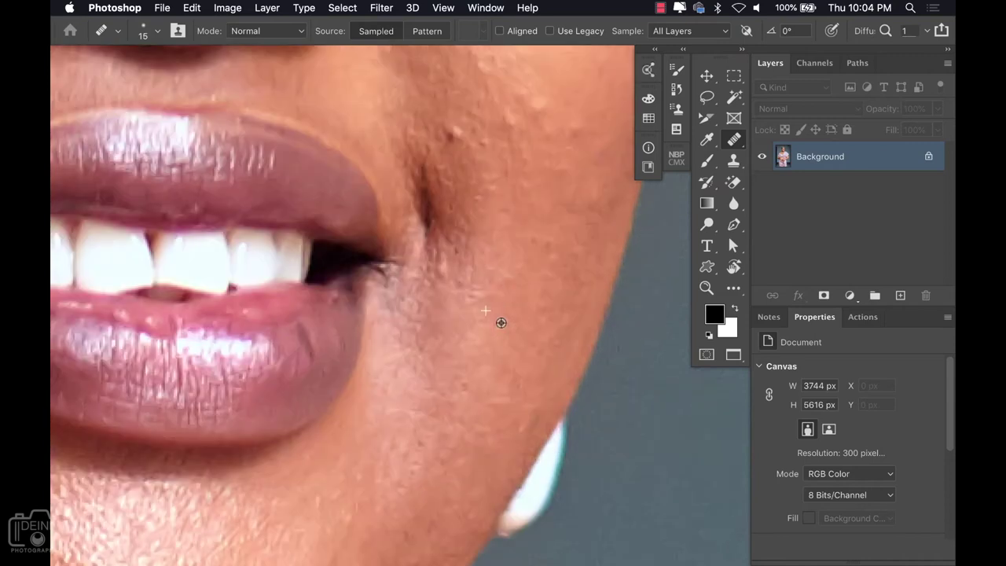
scroll(499, 317, up, 1)
Resize the healing brush and move up across the face to review the skin.
key(bracketleft)
scroll(405, 313, up, 2)
scroll(508, 238, up, 3)
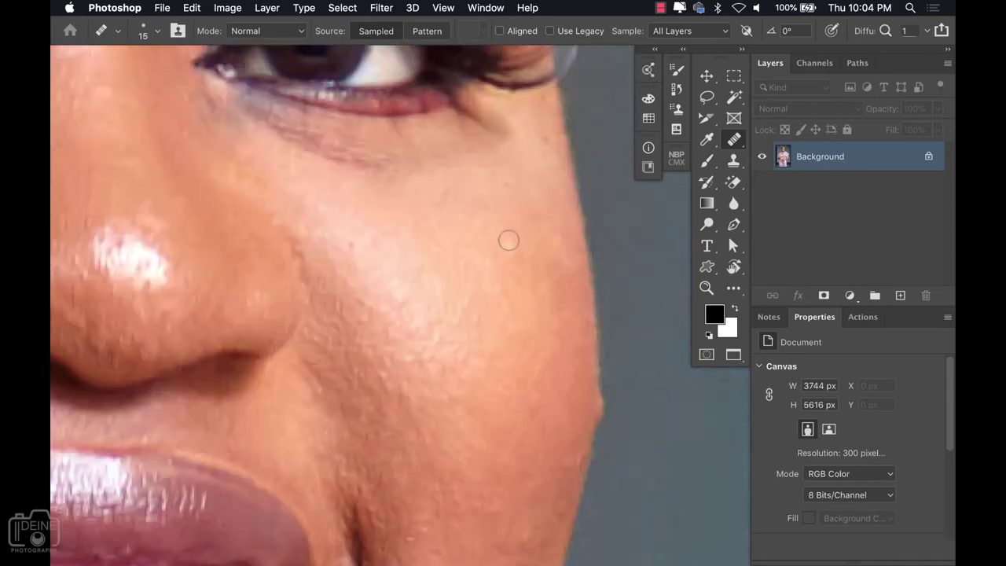
scroll(449, 359, up, 3)
scroll(405, 309, up, 3)
key(bracketright)
scroll(425, 275, up, 2)
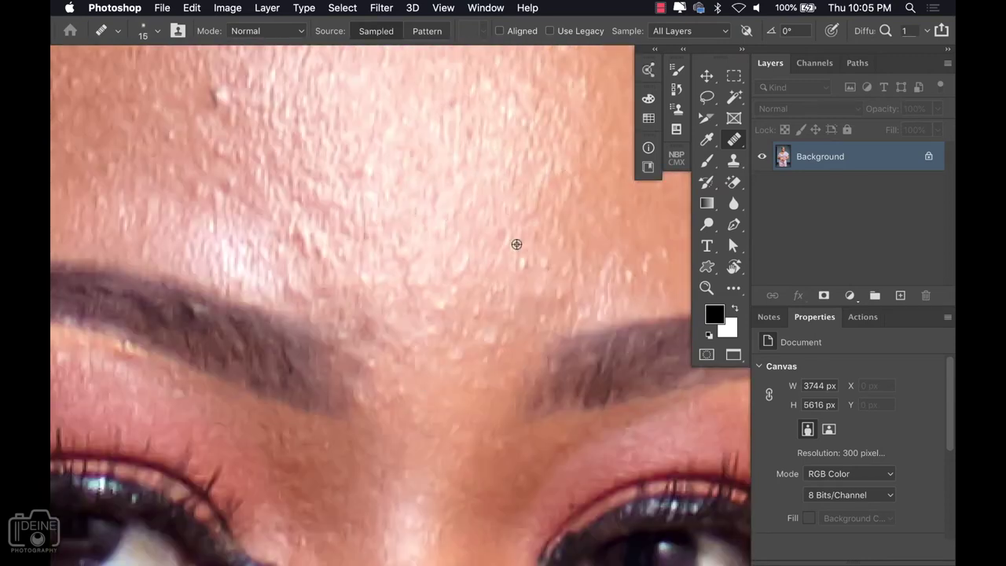
scroll(428, 205, up, 2)
scroll(393, 197, left, 3)
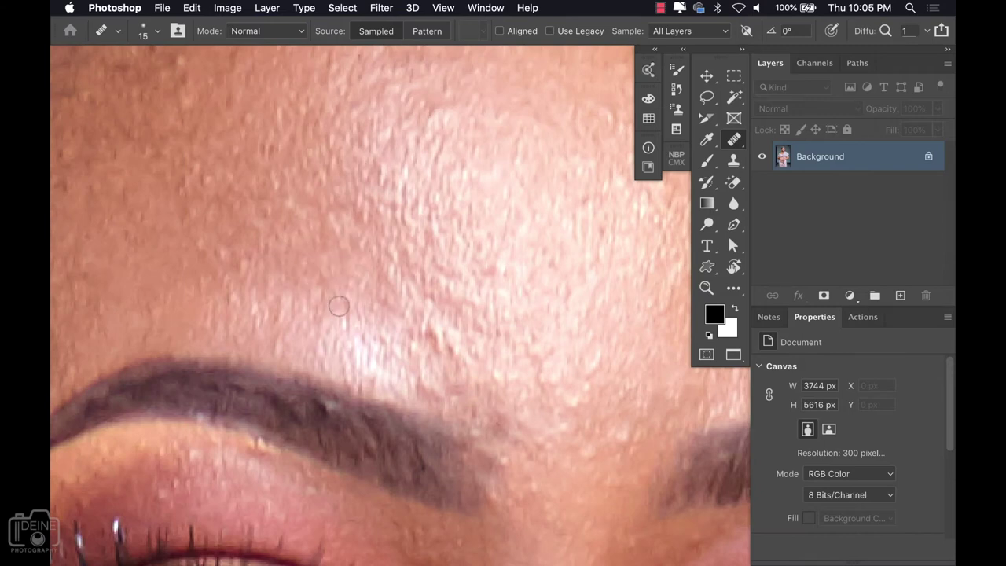
scroll(316, 272, up, 3)
scroll(331, 323, down, 3)
scroll(500, 208, right, 5)
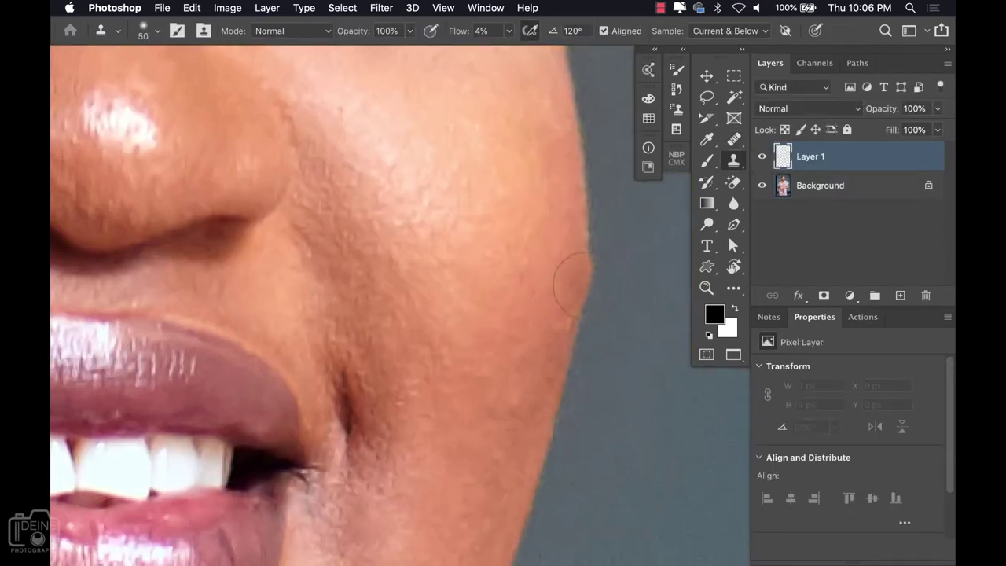
Clone-stamp at 4% flow, sampling Current & Below, to lighten the neck creases.
click(676, 107)
scroll(436, 247, right, 5)
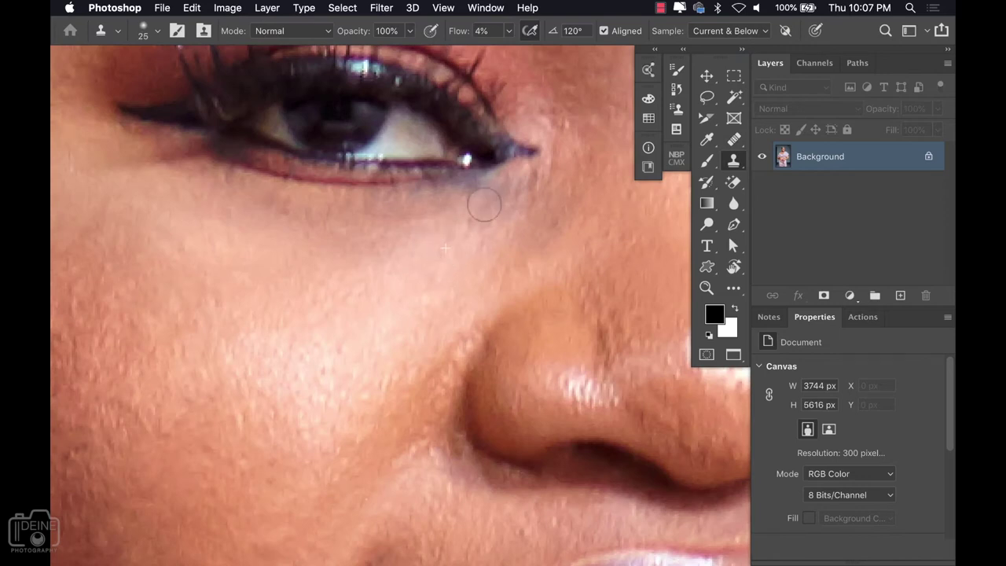
key(bracketleft)
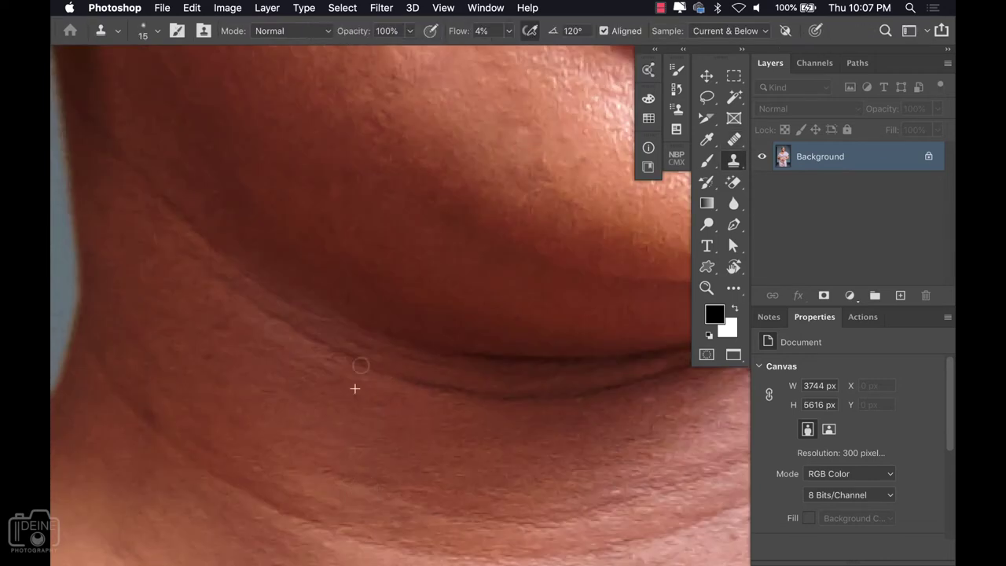
key(])
drag(420, 390, 561, 393)
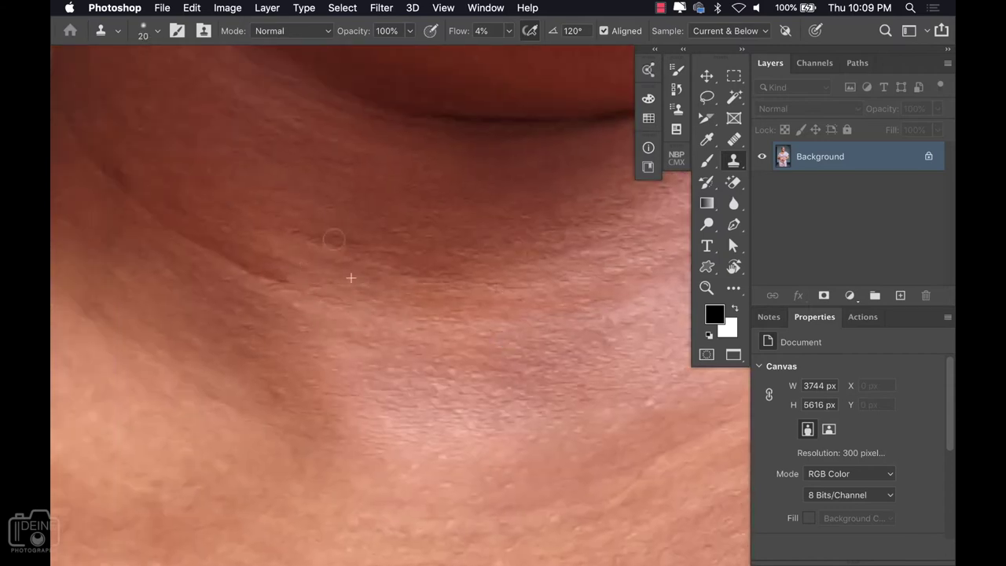
drag(333, 238, 233, 257)
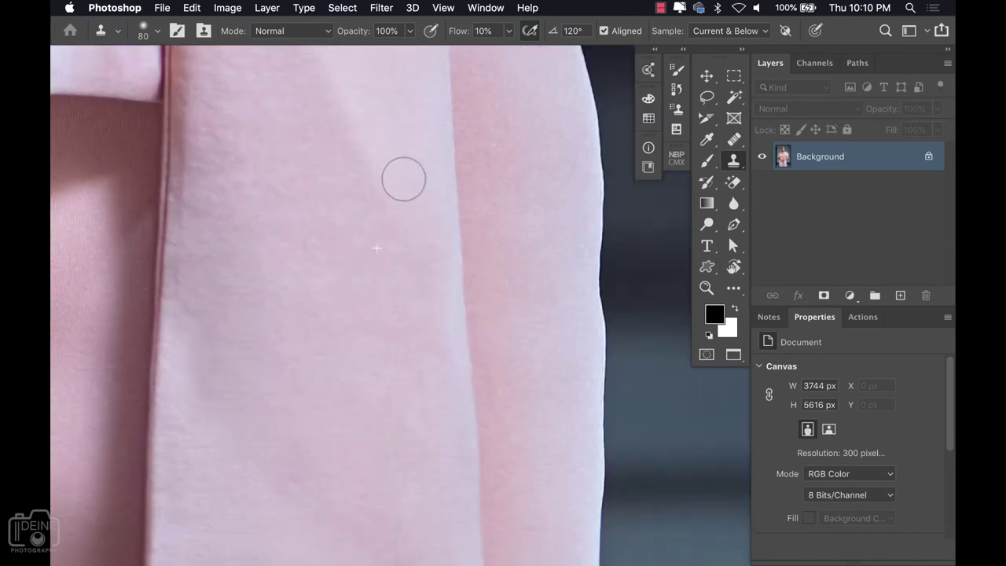
Lasso an area of dress fabric and patch it with the Patch tool.
scroll(353, 238, down, 5)
scroll(353, 238, up, 5)
scroll(369, 291, up, 2)
key(l)
drag(322, 151, 389, 269)
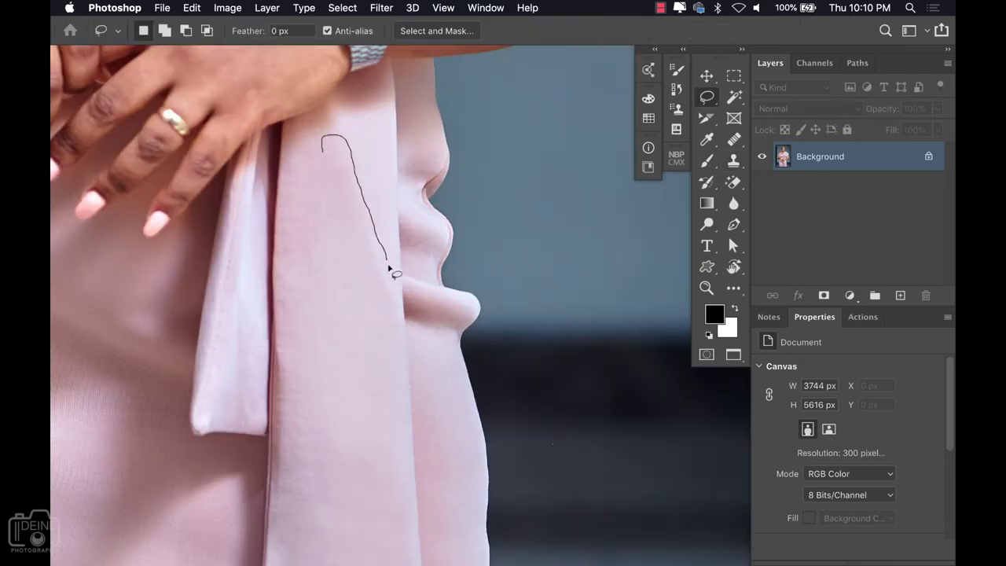
drag(357, 172, 350, 157)
key(j)
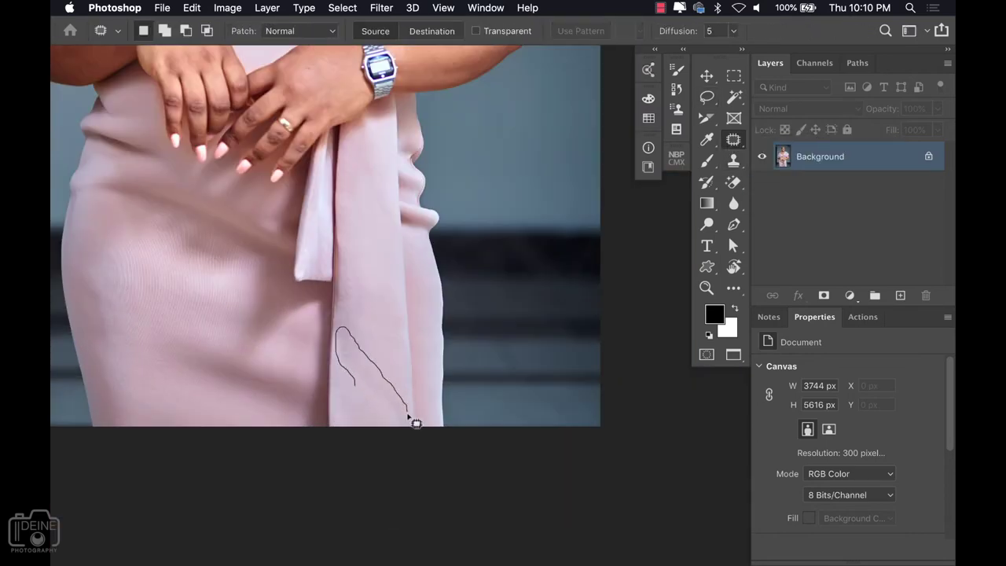
drag(416, 423, 401, 423)
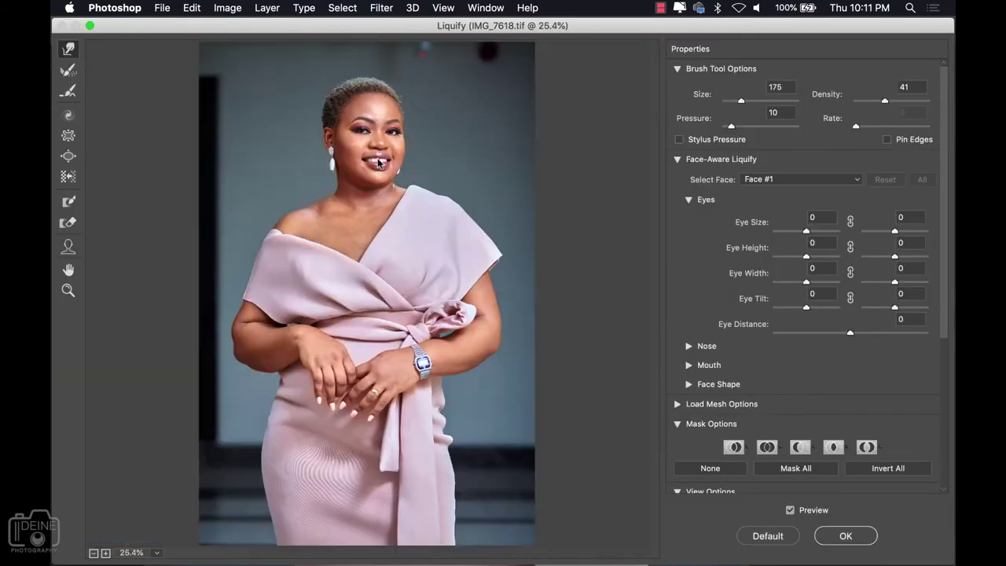
In Liquify, push the waist edge inward and enlarge the eyes to 26.
drag(275, 120, 453, 278)
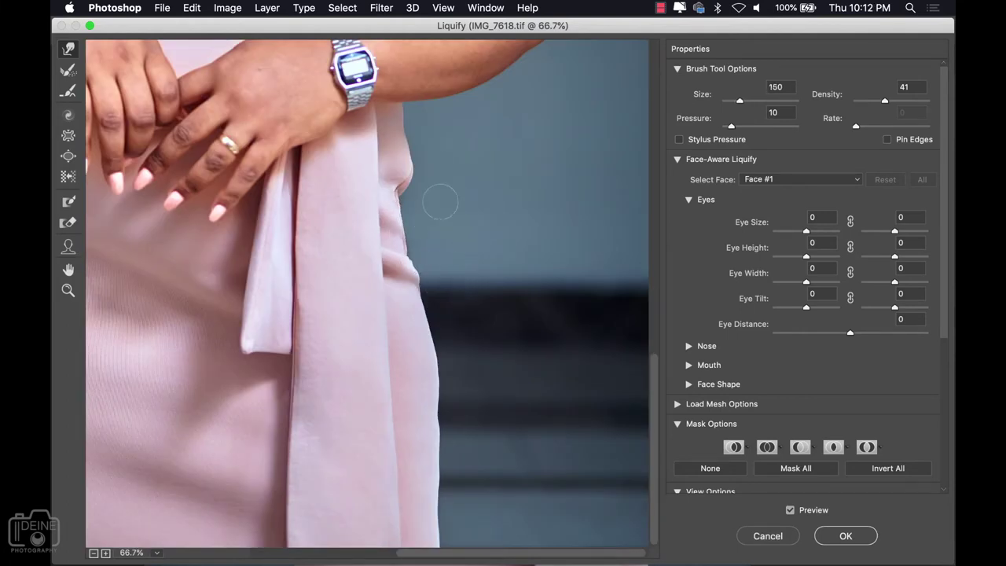
mouse_move(429, 177)
mouse_down()
mouse_move(401, 169)
mouse_move(421, 122)
mouse_up()
key(bracketright)
key(bracketright)
key(bracketright)
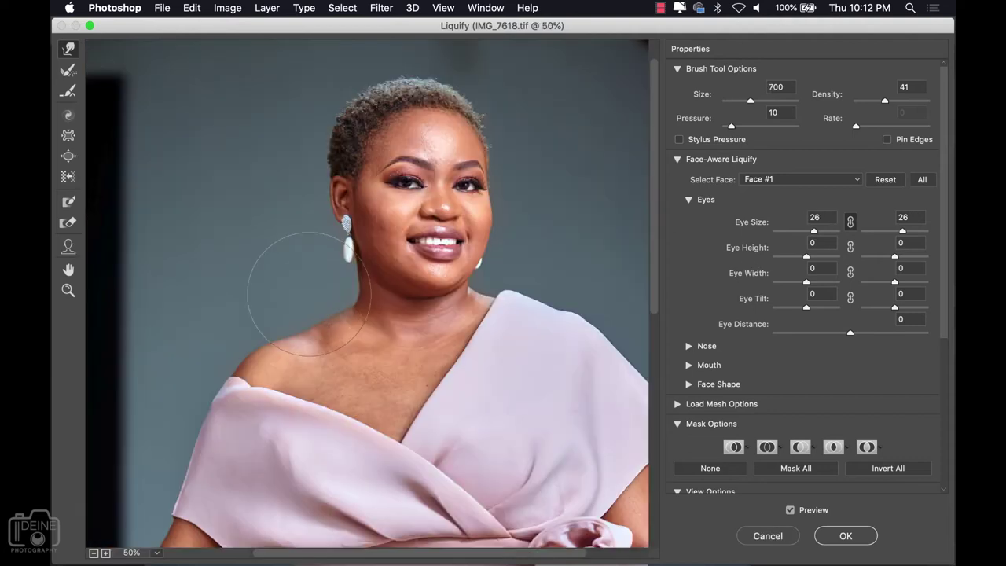
click(846, 536)
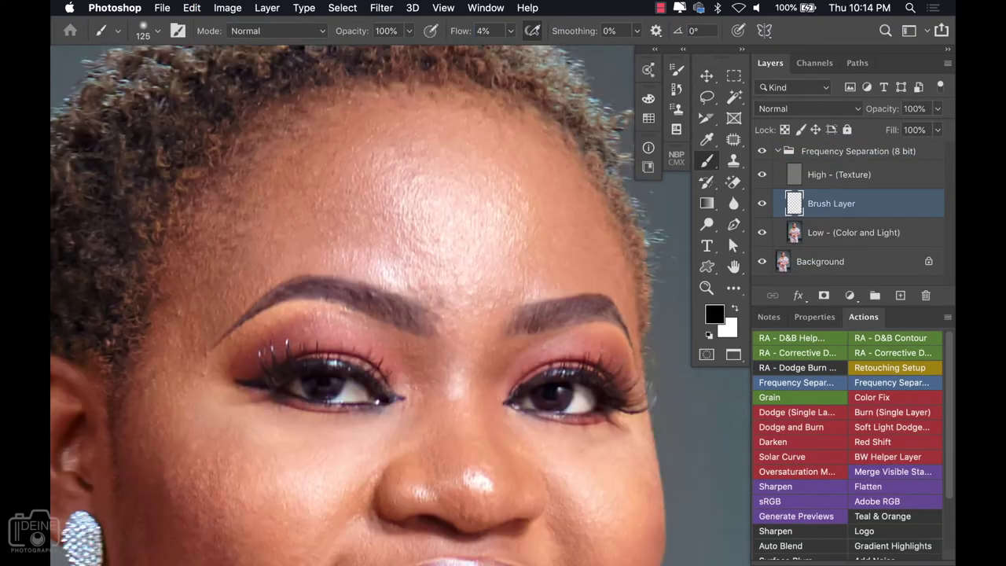
Set a soft-edged brush and sample forehead skin tones.
right_click(383, 170)
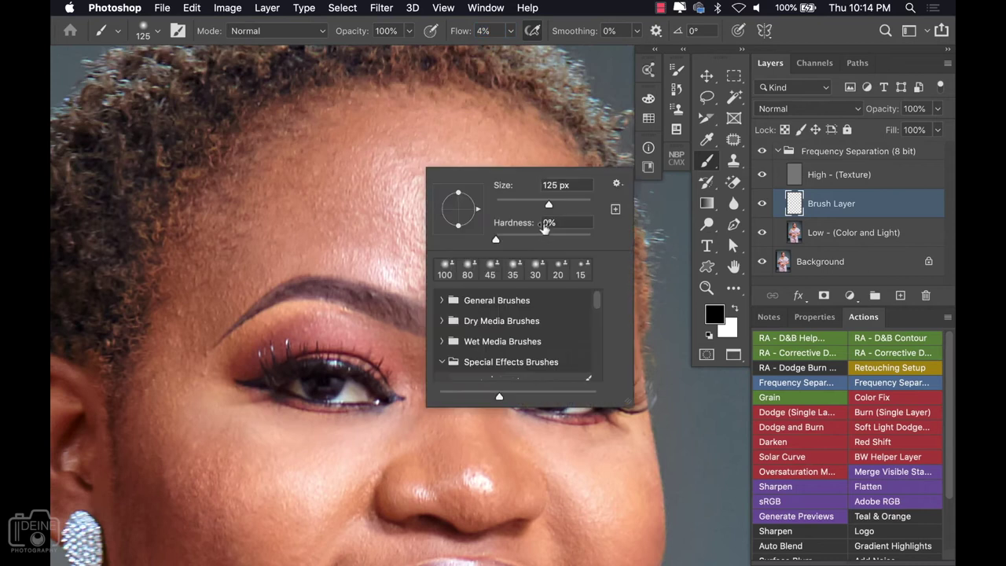
alt+click(387, 170)
alt+click(493, 255)
alt+click(578, 239)
key(bracketleft)
key(bracketleft)
alt+click(496, 197)
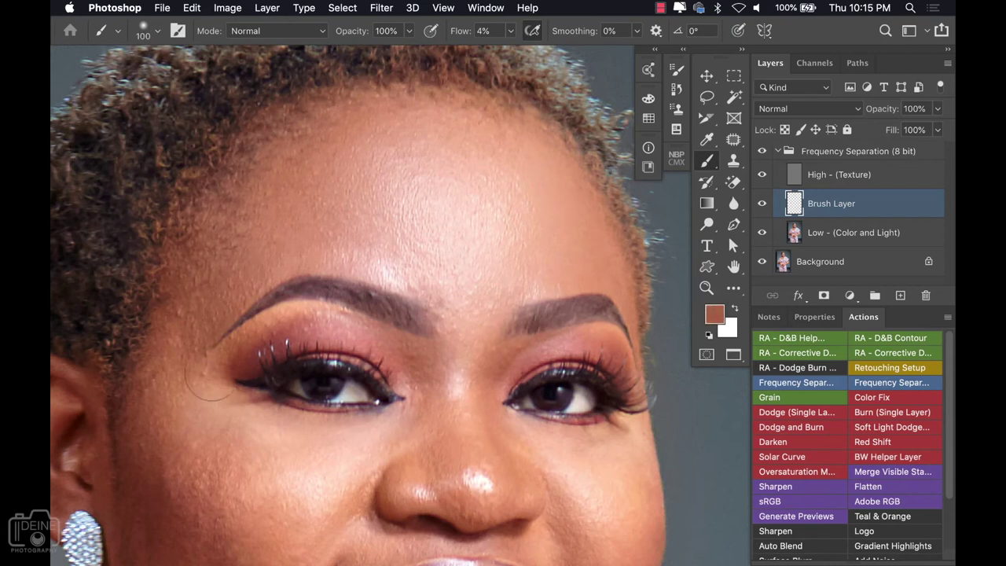
scroll(314, 236, up, 3)
Paint the sampled skin tone over the cheek on the Brush Layer.
key(alt+bracketright)
key(shift+b)
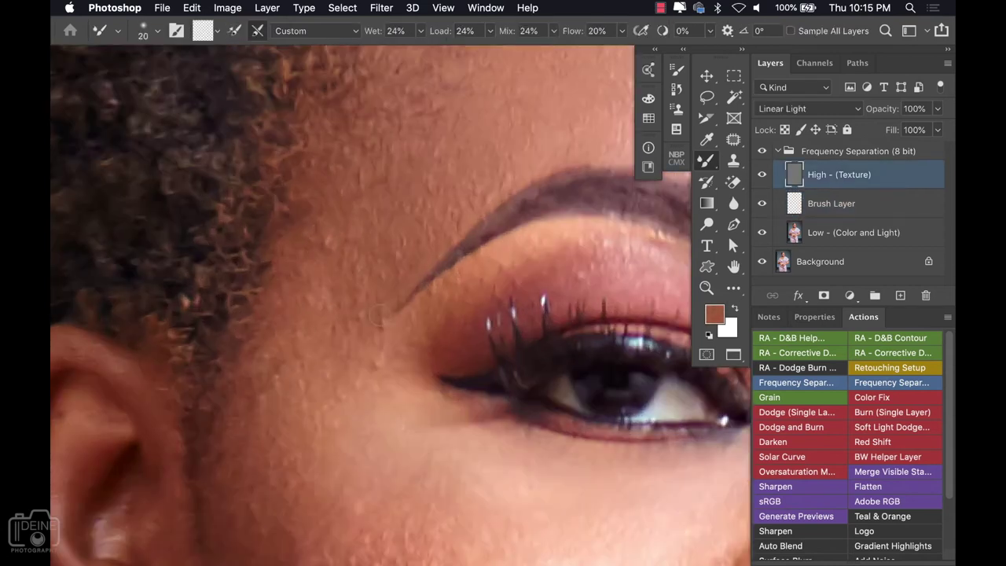
key(alt+bracketleft)
key(shift+b)
scroll(503, 189, down, 3)
key(bracketleft)
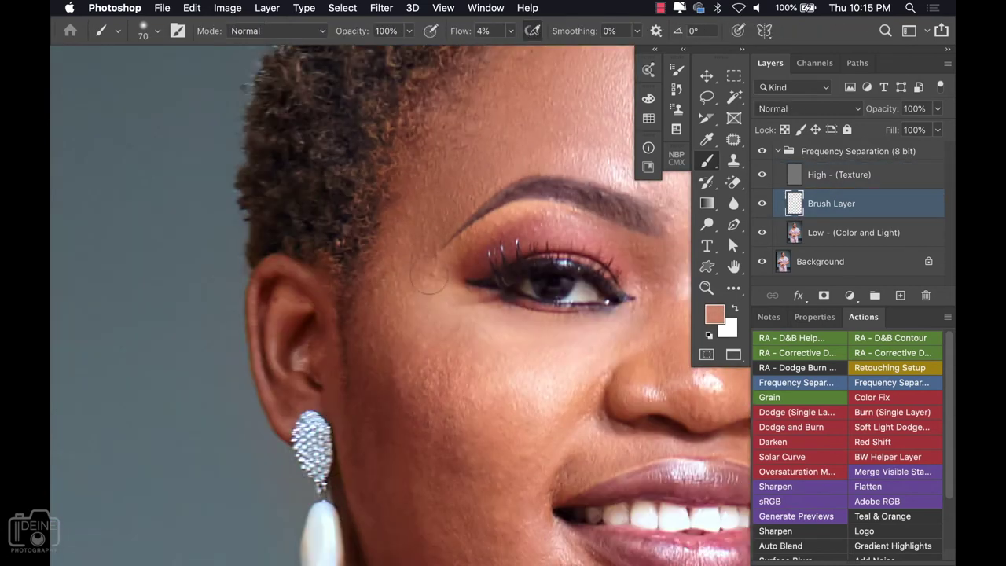
drag(544, 395, 529, 403)
Hide the High (Texture) layer to check colour while sampling jaw and cheek tones.
alt+click(370, 461)
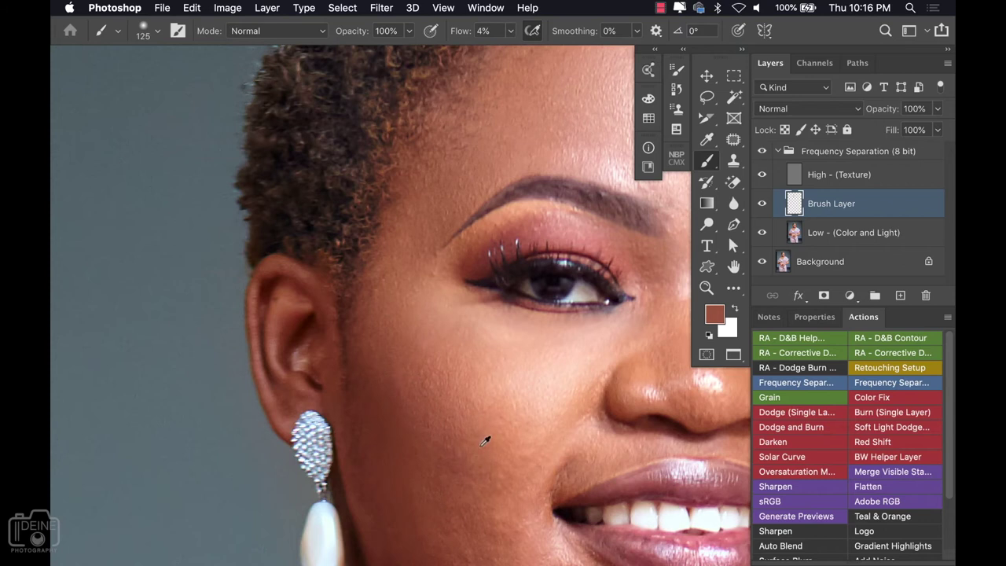
alt+click(407, 383)
key(bracketleft)
key(bracketleft)
key(ctrl+minus)
key(ctrl+minus)
click(762, 174)
scroll(511, 487, up, 5)
key(bracketleft)
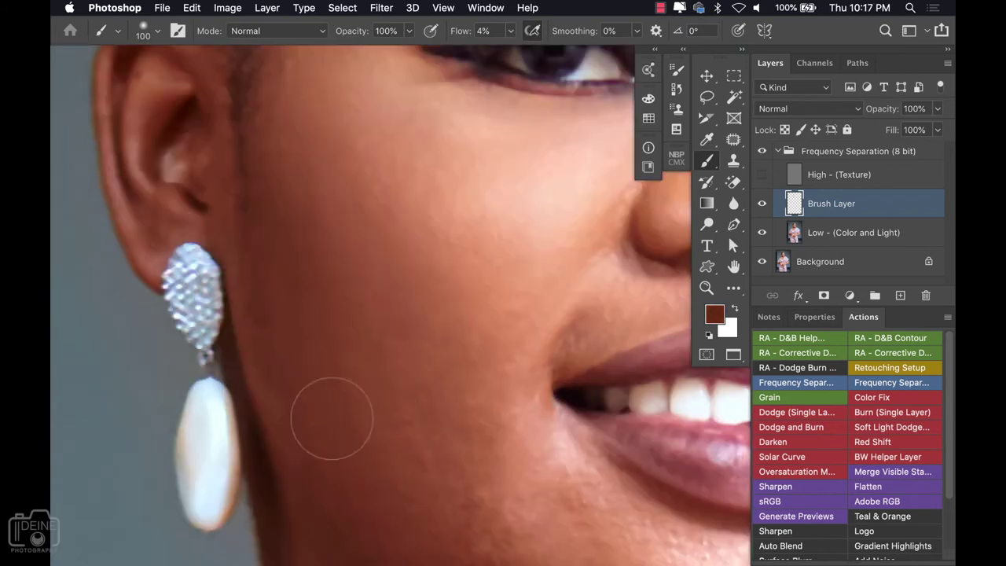
key(bracketleft)
key(bracketleft)
key(bracketleft)
Sample peach and darker skin tones from the cheek, lip corner and chin.
alt+click(532, 290)
alt+click(491, 231)
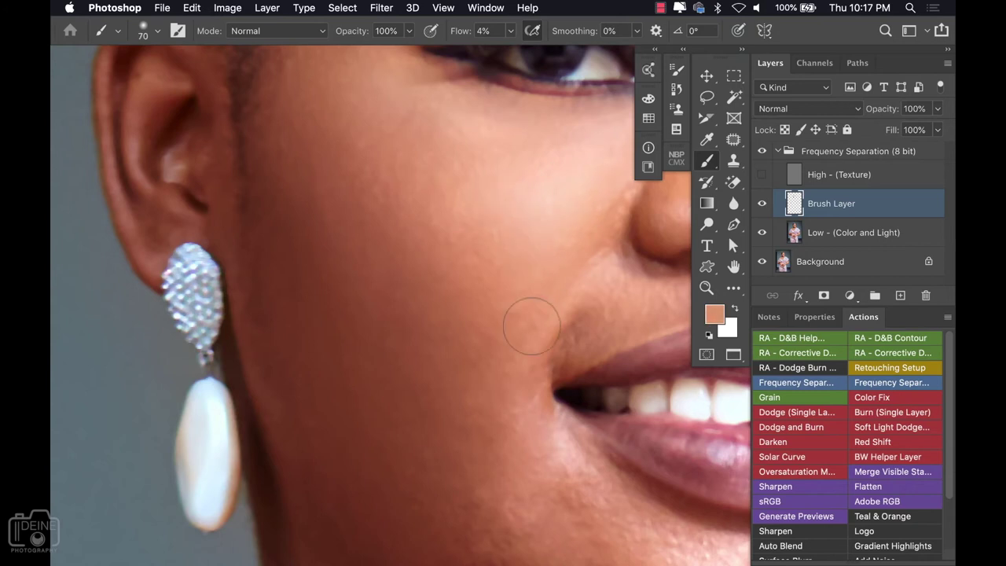
scroll(531, 326, right, 3)
scroll(472, 314, up, 1)
key(bracketleft)
key(bracketleft)
key(bracketleft)
alt+click(469, 329)
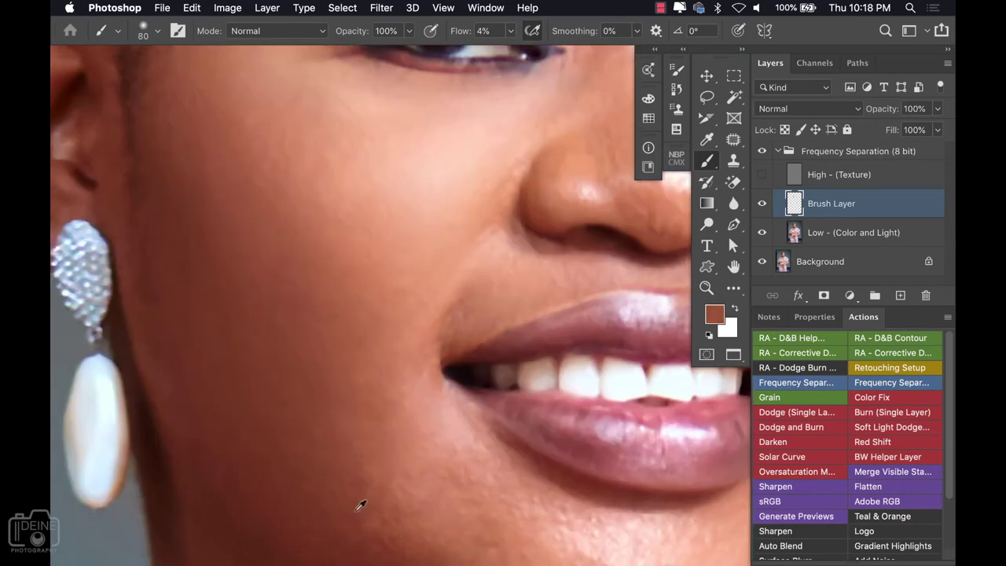
scroll(440, 393, down, 1)
scroll(393, 327, down, 4)
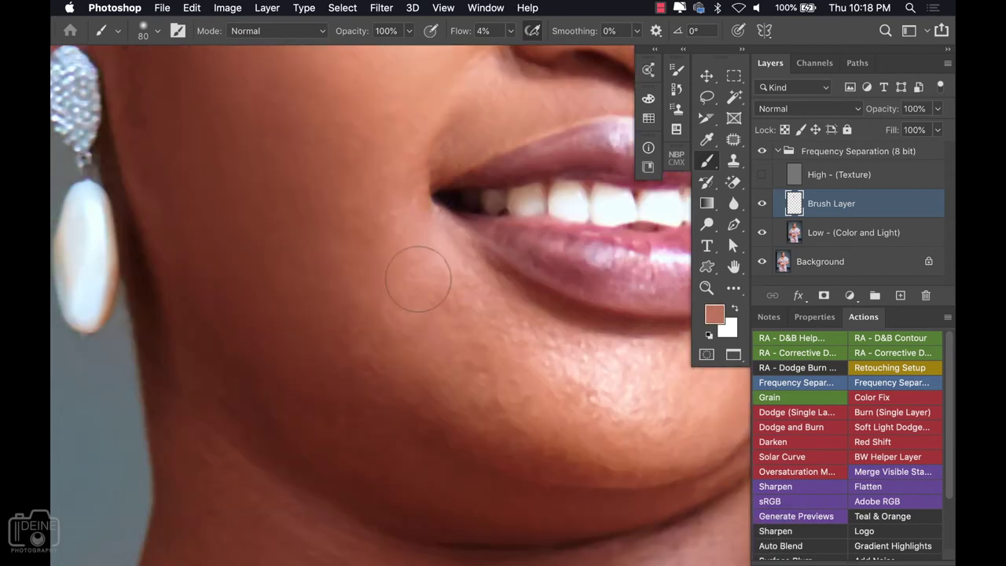
alt+click(354, 378)
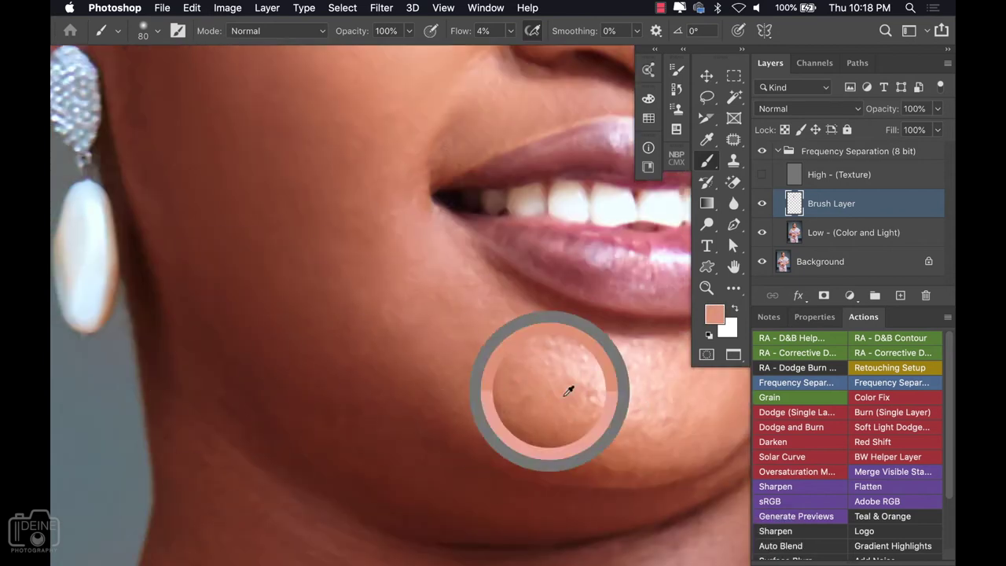
alt+click(484, 385)
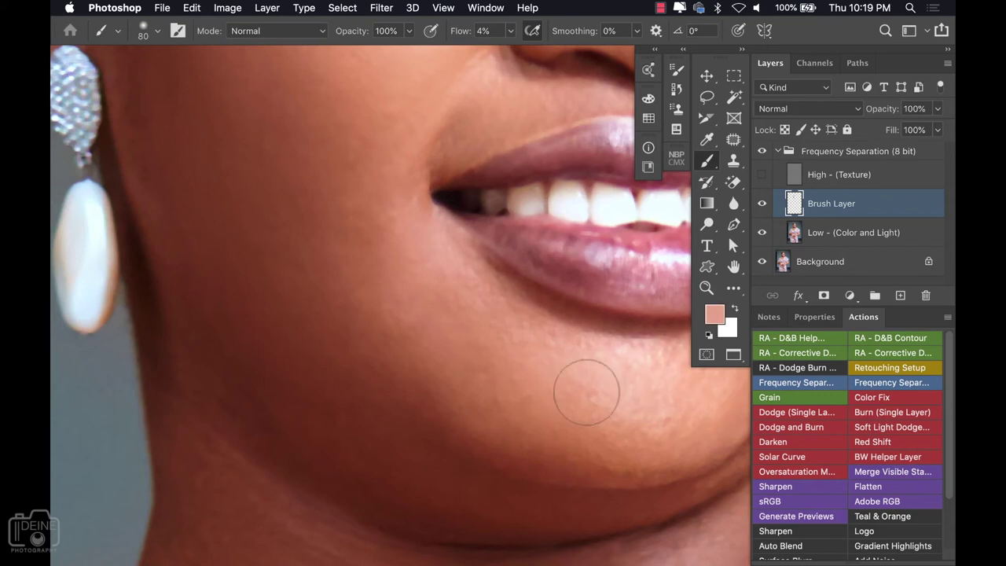
Rotate the view along the jawline and even out the skin at the mouth corner.
alt+click(620, 358)
mouse_move(483, 286)
mouse_down()
mouse_move(474, 403)
mouse_move(546, 333)
mouse_up()
alt+click(410, 188)
alt+click(487, 160)
drag(438, 274, 471, 224)
key(bracketright)
key(bracketright)
alt+click(463, 268)
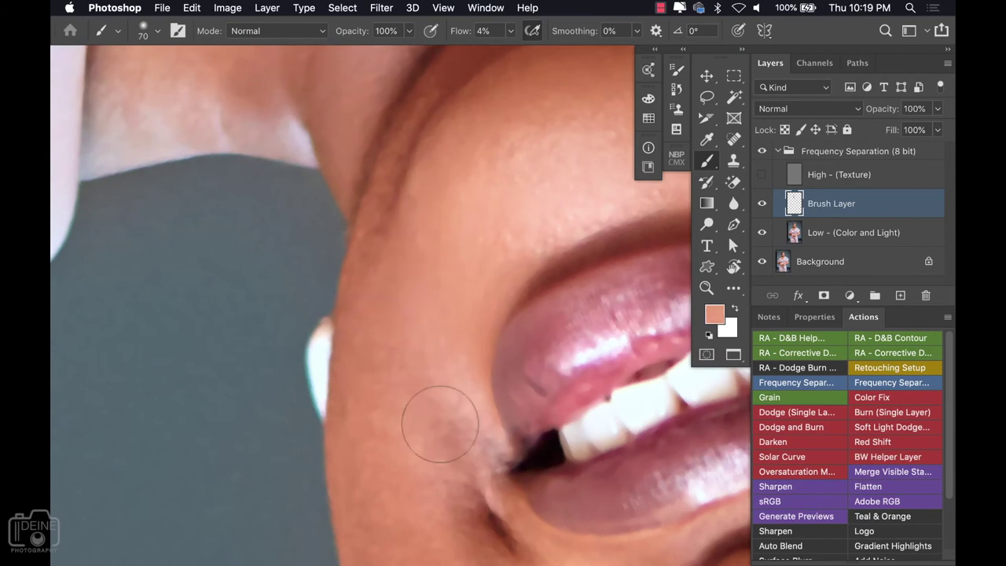
key(bracketleft)
key(bracketleft)
scroll(440, 354, down, 3)
scroll(458, 286, down, 2)
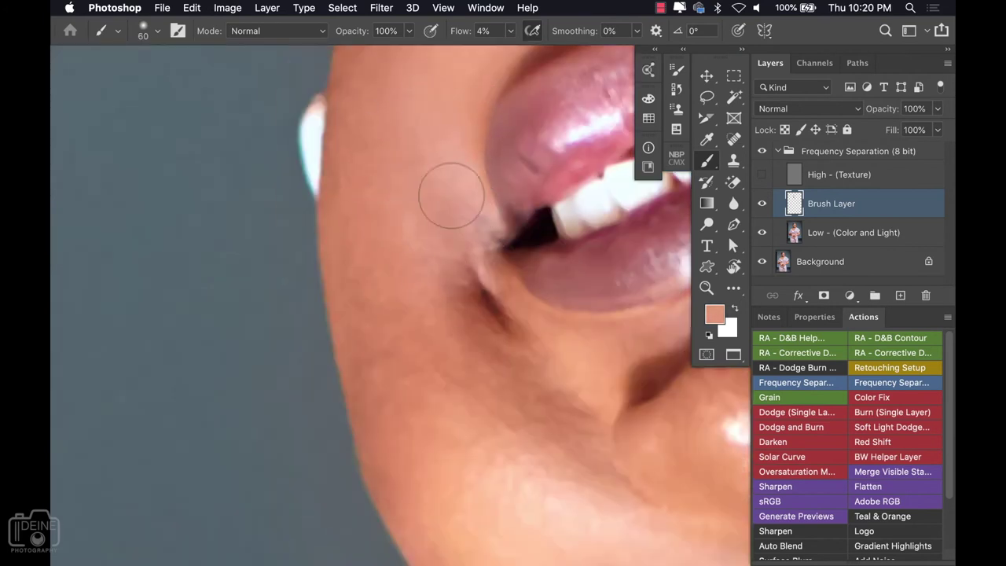
Sample lighter peach and salmon tones down the cheek with a smaller brush.
drag(382, 359, 397, 436)
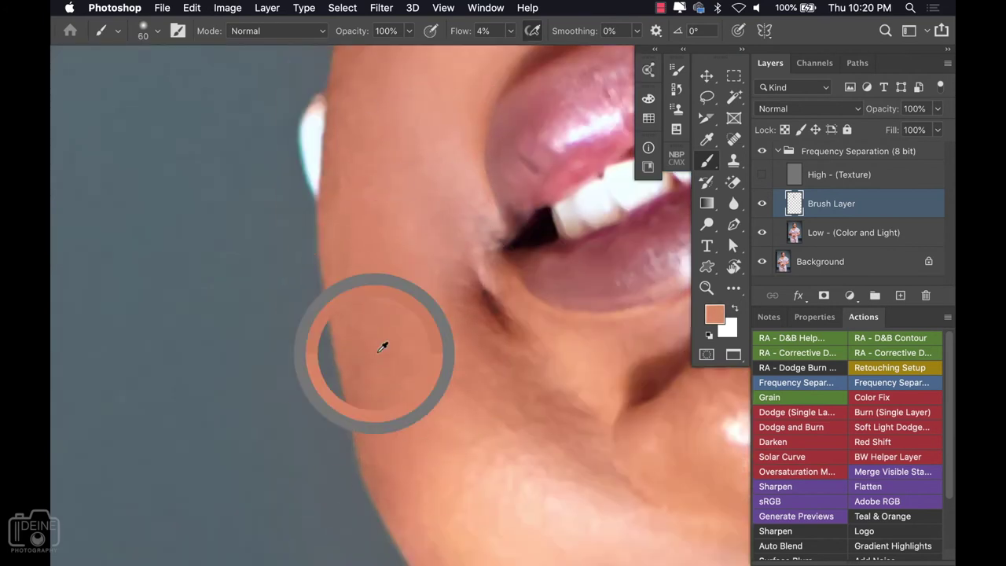
scroll(472, 377, down, 5)
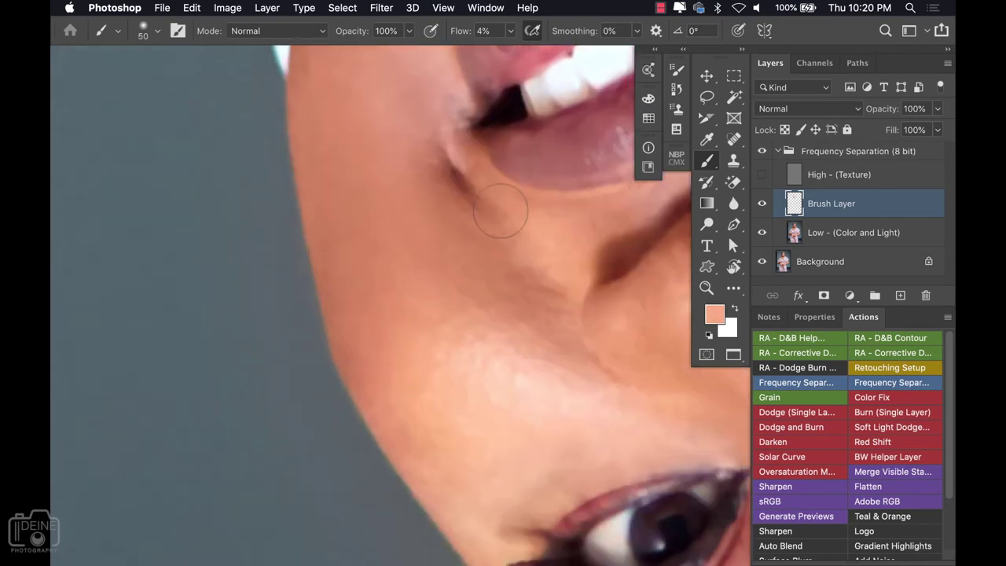
alt+click(511, 323)
alt+click(403, 402)
alt+click(520, 372)
alt+click(448, 460)
key(bracketleft)
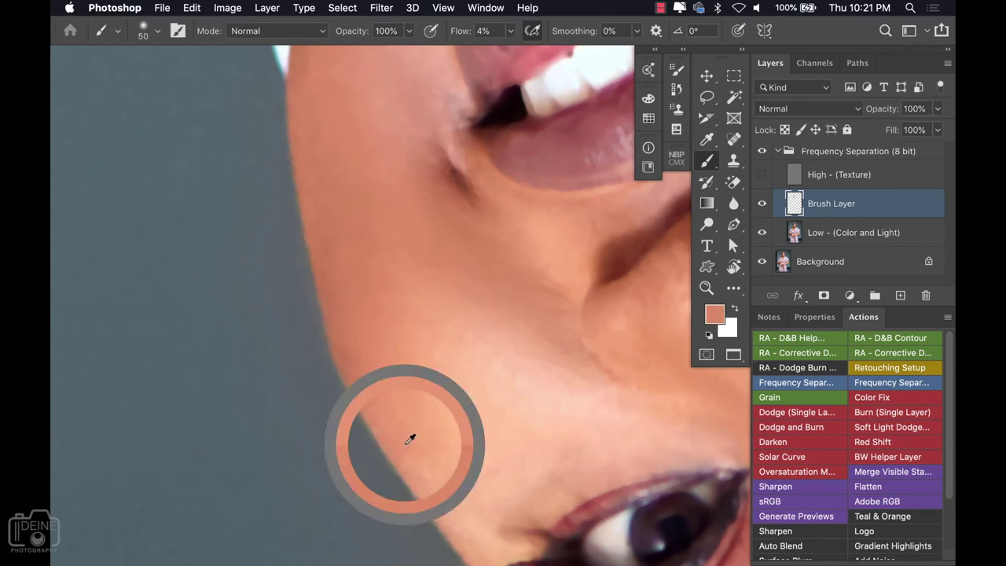
key(bracketleft)
scroll(427, 252, down, 3)
scroll(456, 344, down, 3)
scroll(464, 322, up, 5)
scroll(353, 353, up, 3)
key(bracketleft)
key(bracketleft)
key(bracketleft)
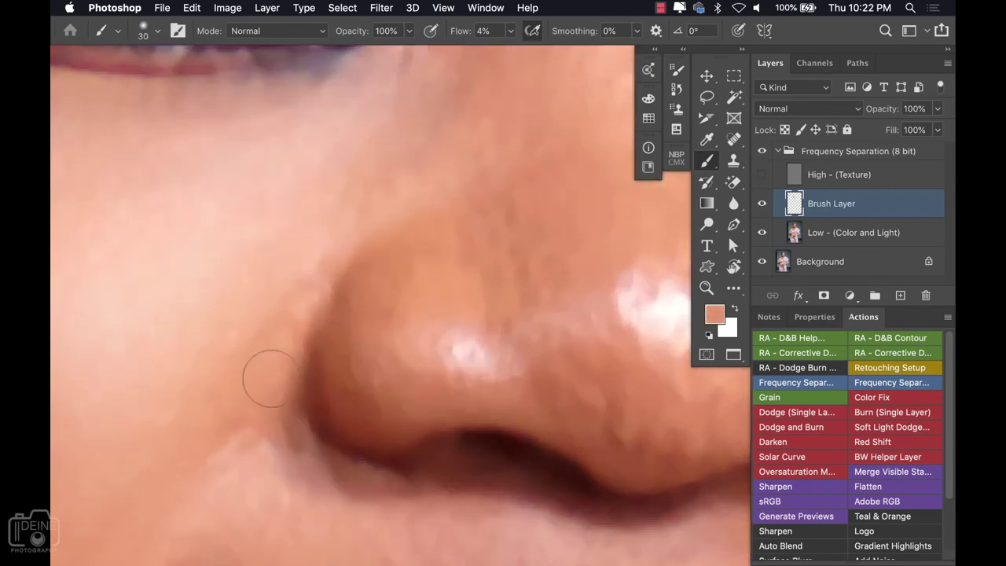
Sample nose and cheek tones and paint at 4% flow to even the nose colour.
alt+click(478, 408)
alt+click(465, 338)
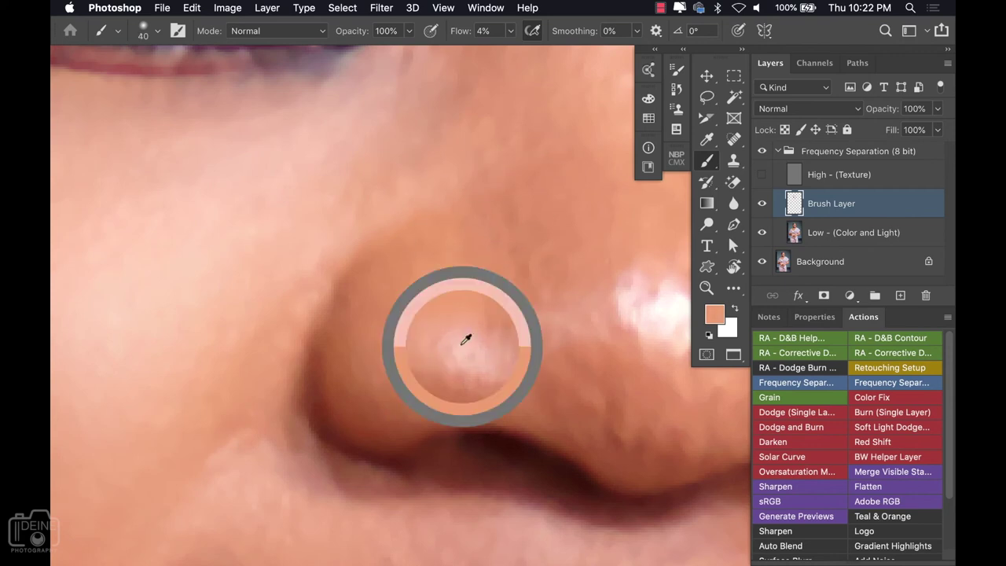
drag(466, 103, 404, 261)
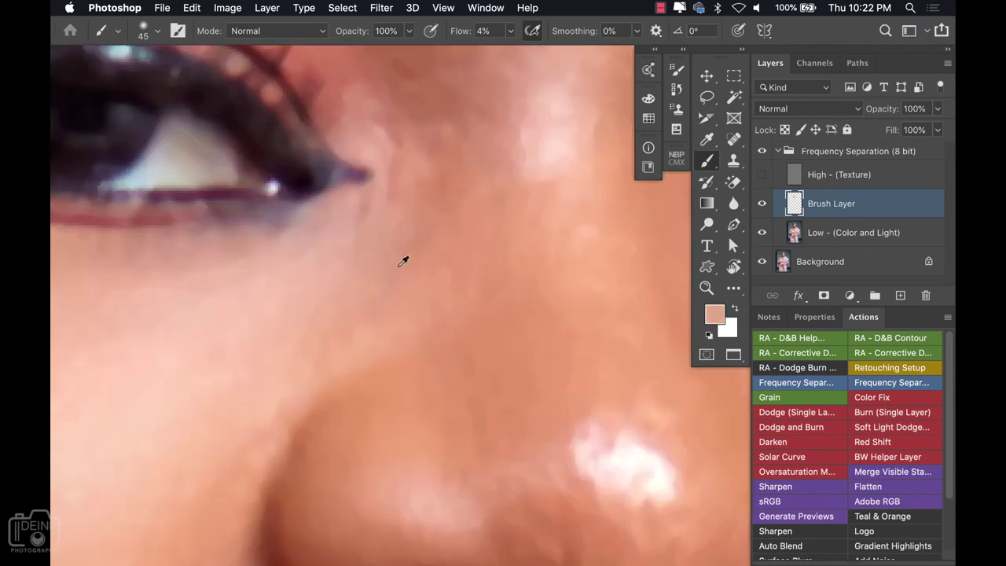
alt+click(566, 192)
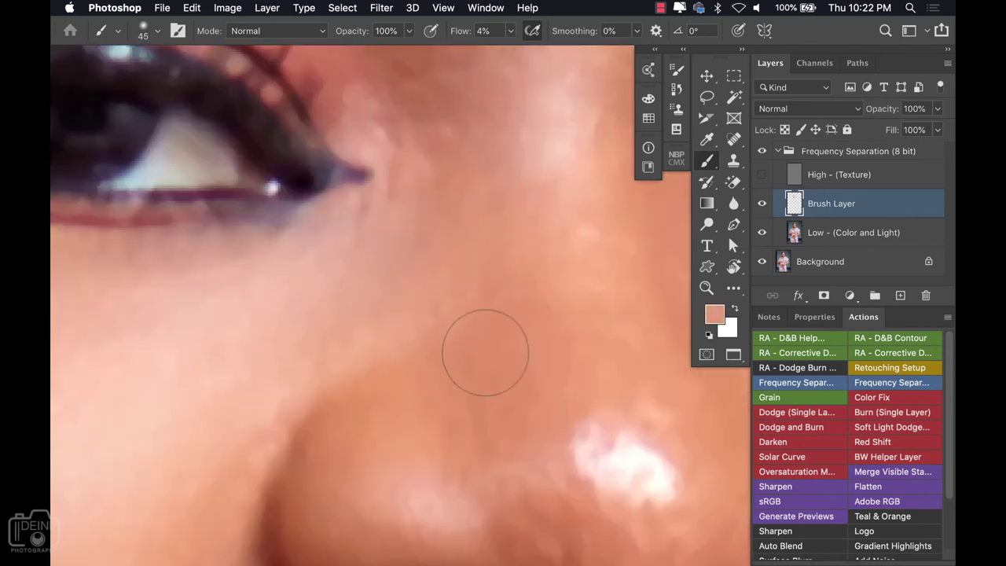
alt+click(591, 272)
drag(562, 425, 425, 260)
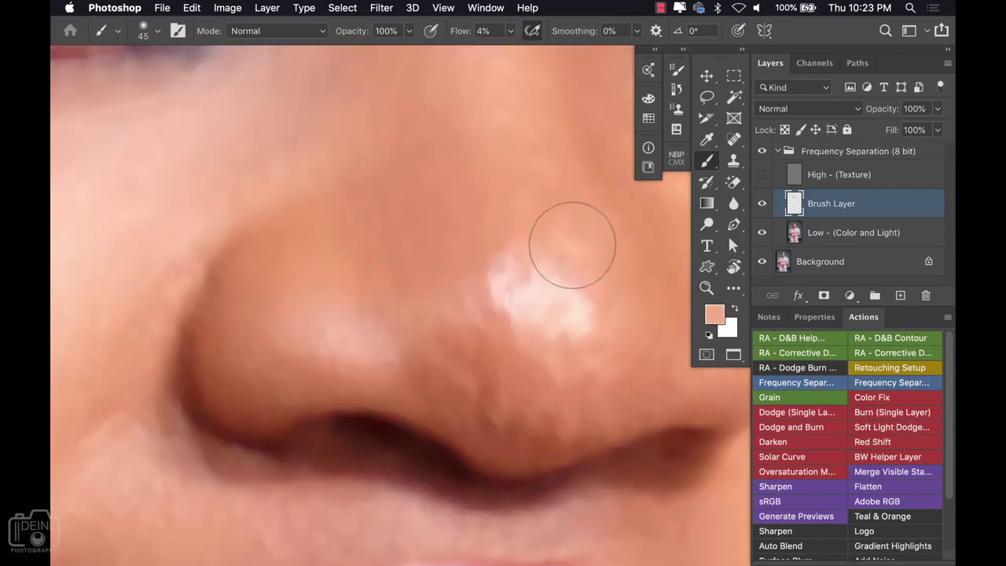
alt+click(604, 350)
alt+click(519, 393)
drag(573, 415, 427, 333)
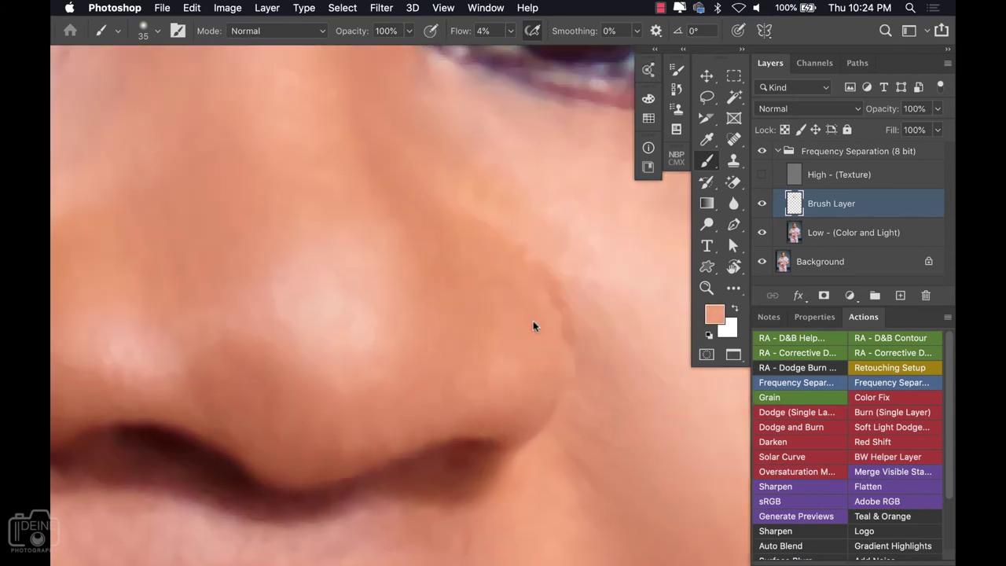
Sample a darker tone near the brow and even the skin between the eyes.
scroll(533, 326, up, 10)
scroll(395, 348, left, 5)
scroll(396, 348, up, 3)
scroll(411, 198, up, 6)
alt+click(310, 298)
drag(310, 298, 396, 317)
scroll(350, 337, right, 5)
scroll(350, 337, down, 3)
Sample the skin tone beside the right eye using a smaller brush.
alt+click(511, 274)
key(bracketleft)
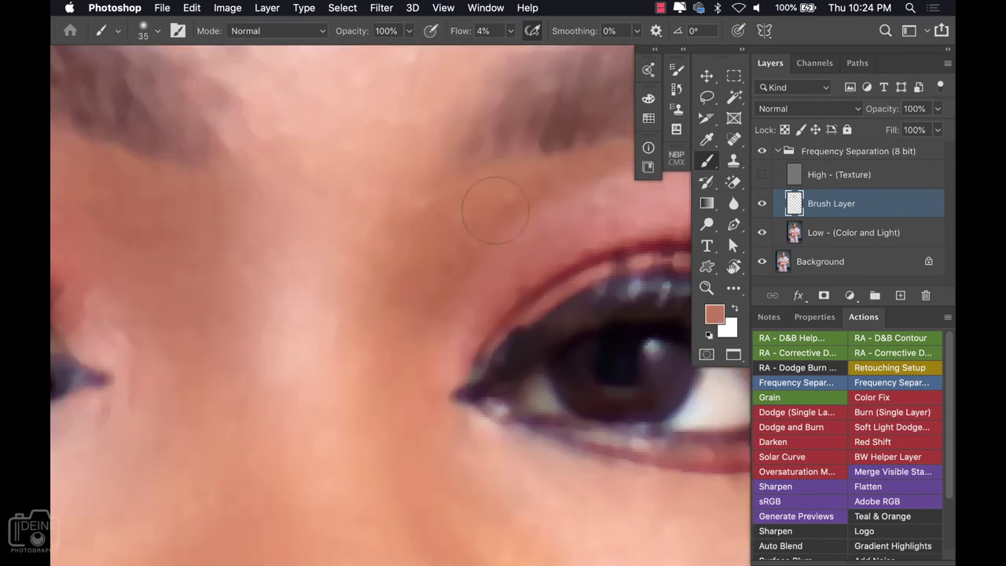
scroll(495, 210, down, 3)
scroll(495, 211, down, 5)
scroll(496, 210, down, 5)
scroll(270, 263, up, 10)
Enlarge the brush and sample the forehead skin tone to even the forehead.
key(bracketright)
key(bracketright)
key(bracketright)
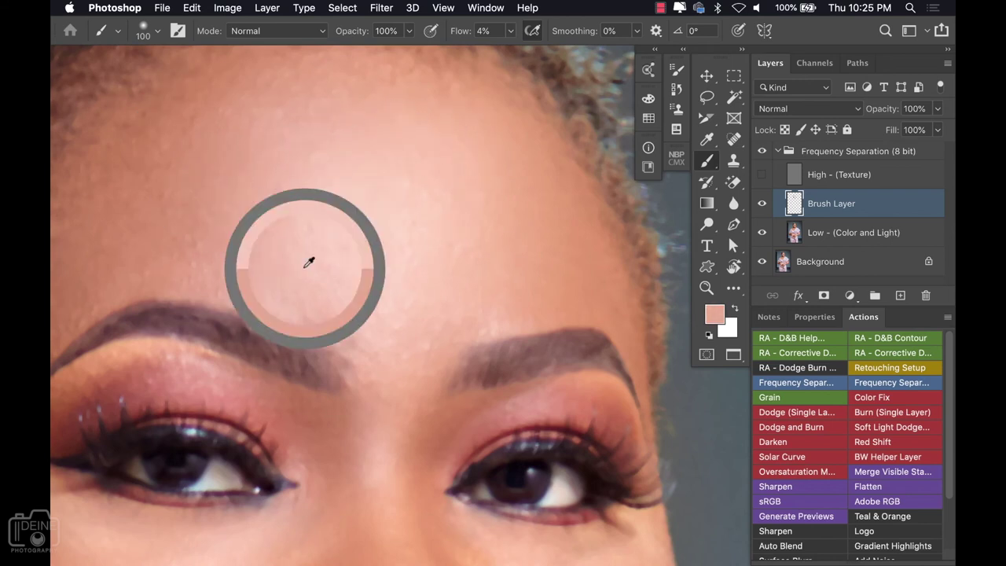
scroll(344, 202, up, 5)
scroll(344, 202, left, 5)
alt+click(290, 218)
scroll(505, 333, down, 2)
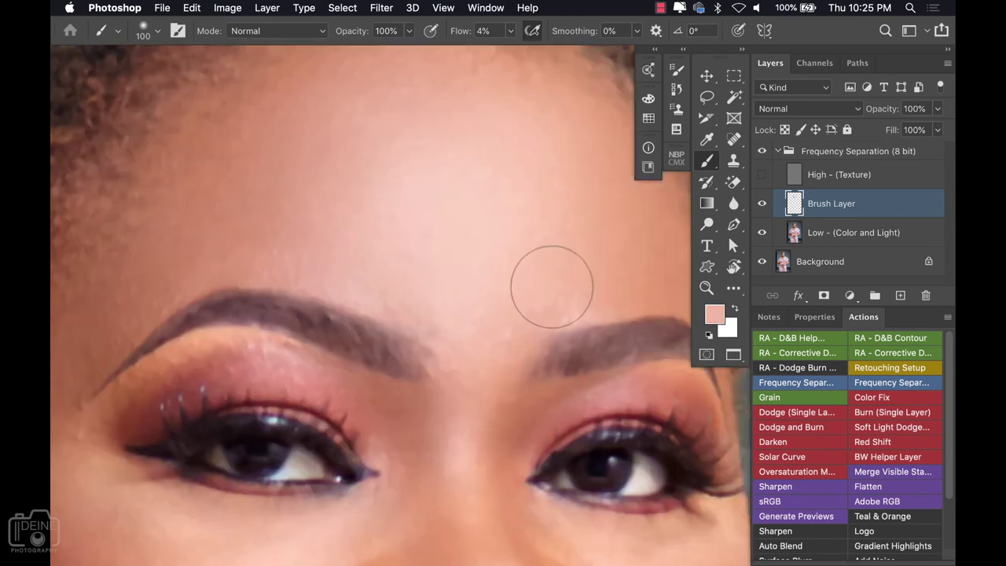
scroll(499, 303, down, 3)
key(bracketleft)
key(bracketleft)
scroll(411, 407, down, 5)
Hide the texture layer to check the colour, then sample the under-eye tone.
click(762, 174)
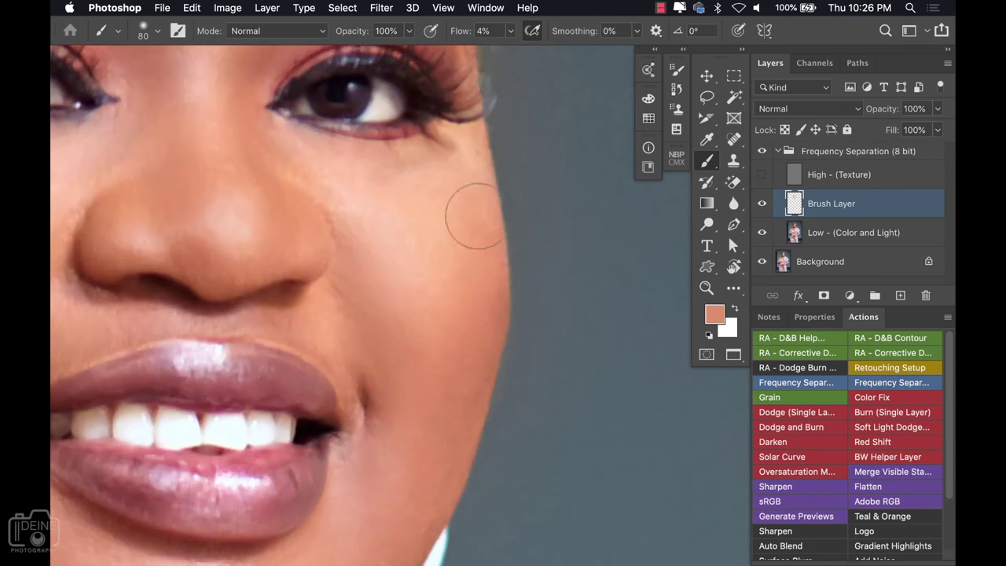
key(bracketleft)
key(bracketleft)
key(bracketleft)
alt+click(382, 167)
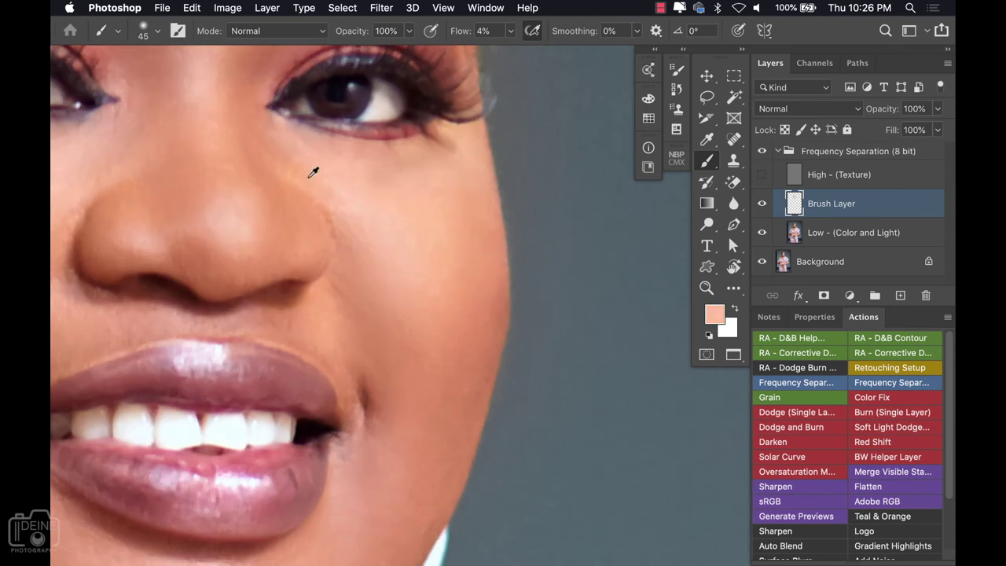
scroll(332, 185, down, 1)
scroll(348, 263, up, 1)
key(bracketright)
key(bracketright)
key(bracketright)
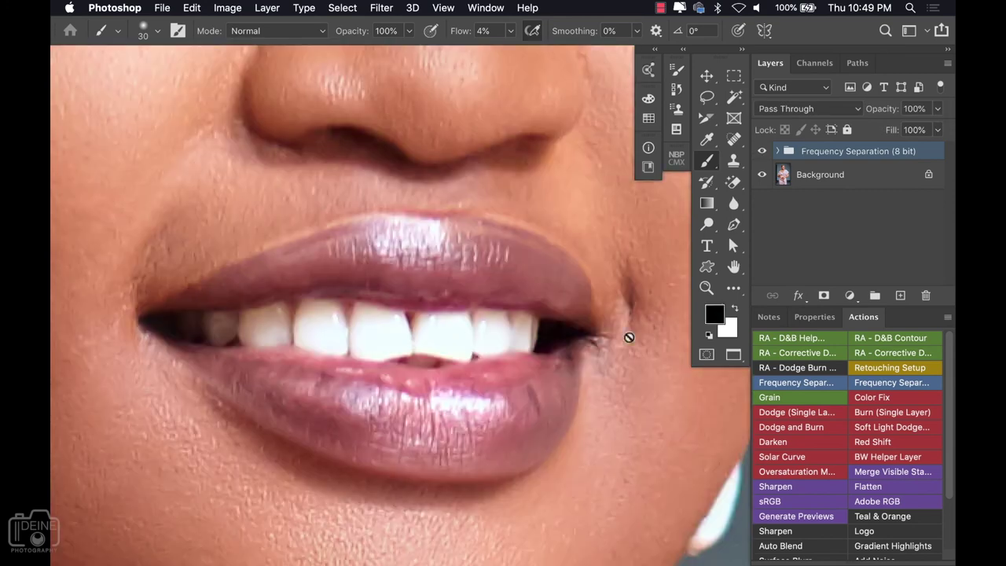
In Quick Mask mode, paint over the teeth with a smaller brush.
key(q)
key(bracketleft)
key(bracketleft)
key(bracketleft)
mouse_move(442, 337)
mouse_down()
mouse_move(452, 334)
mouse_move(441, 346)
mouse_move(414, 337)
mouse_up()
scroll(448, 334, up, 1)
mouse_move(498, 309)
mouse_down()
mouse_move(491, 338)
mouse_move(542, 313)
mouse_up()
mouse_move(485, 355)
mouse_down()
mouse_move(346, 307)
mouse_move(370, 354)
mouse_move(314, 299)
mouse_move(307, 349)
mouse_move(263, 326)
mouse_move(449, 325)
mouse_move(461, 348)
mouse_up()
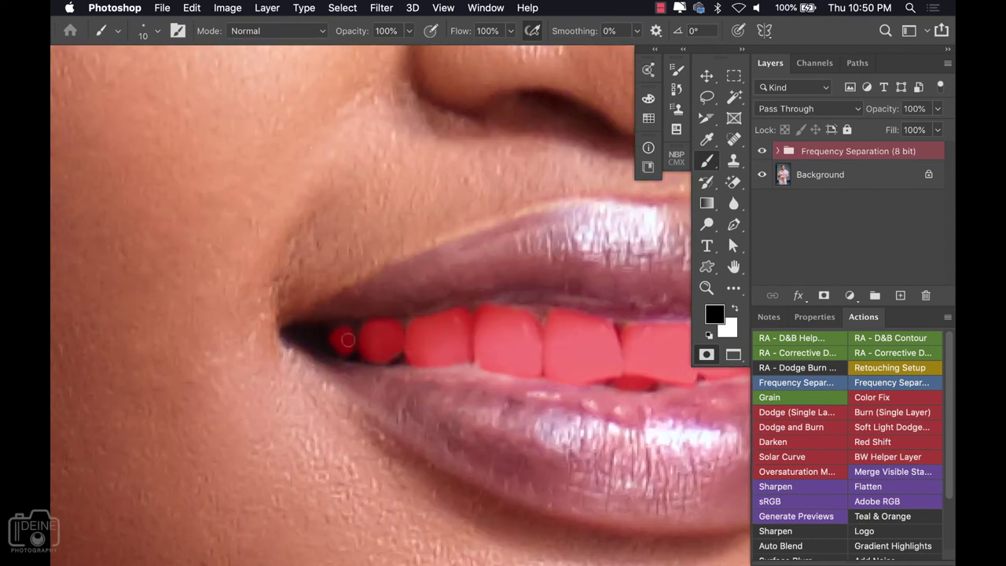
Extend the Quick Mask over the whites of both eyes.
drag(348, 339, 498, 229)
drag(310, 197, 324, 230)
drag(440, 252, 550, 260)
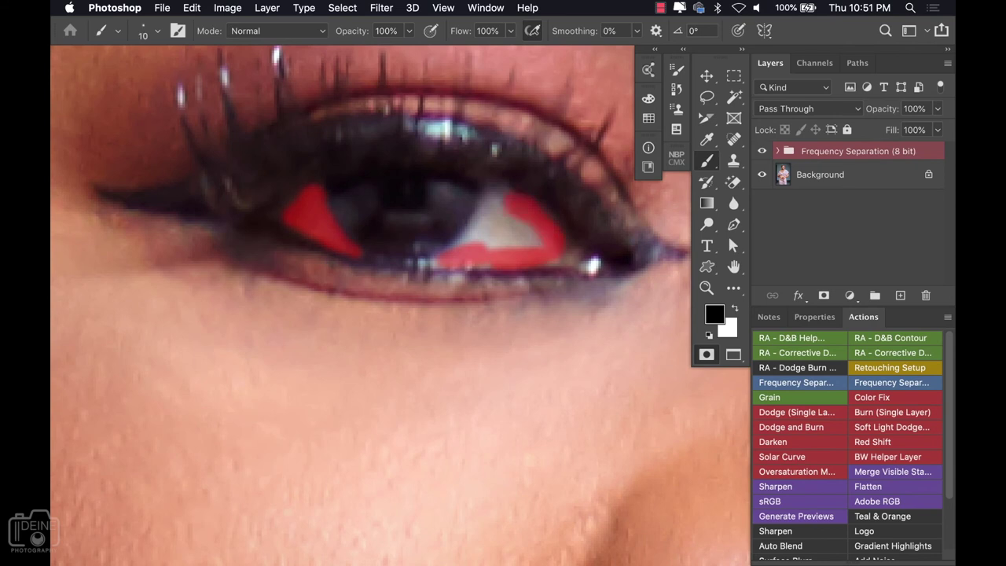
key(])
drag(503, 205, 472, 235)
drag(377, 244, 425, 330)
mouse_move(456, 268)
mouse_down()
mouse_move(424, 330)
mouse_move(378, 338)
mouse_up()
Soften the mask with Gaussian Blur, make it a selection, and set Vibrance to +2.
key(ctrl+alt+f)
click(843, 208)
click(847, 210)
key(q)
key(super+0)
drag(847, 377, 849, 383)
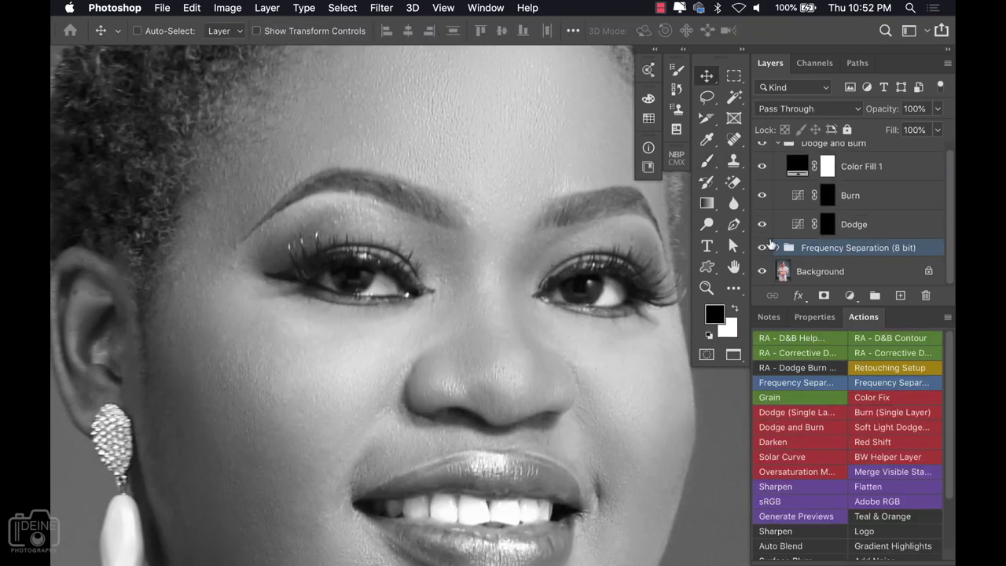
Enlarge the brush for painting the Dodge and Burn layers.
key(bracketright)
key(bracketright)
key(bracketright)
scroll(499, 267, up, 3)
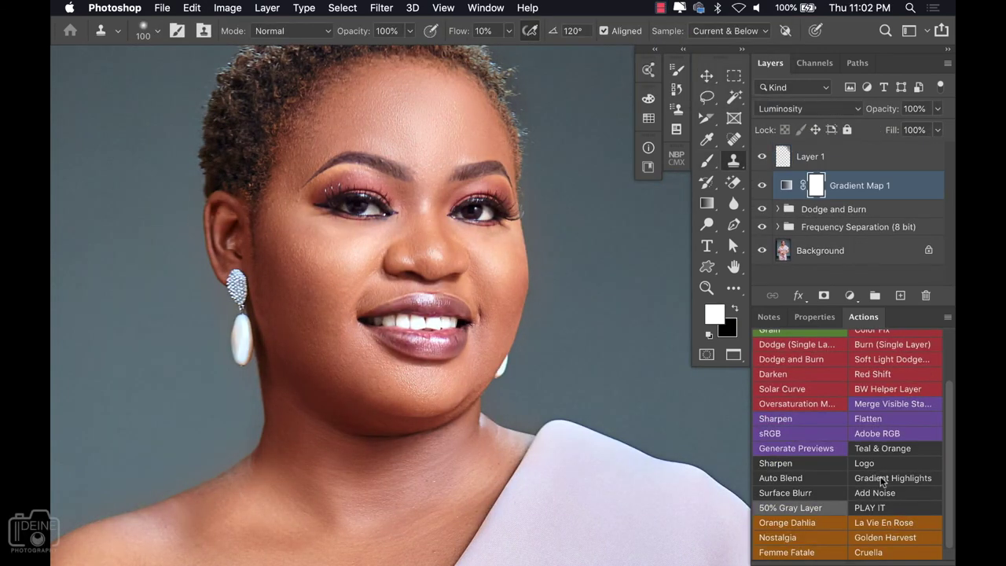
Move a Gradient Map stop to 25% and turn the gradient map on.
click(898, 366)
click(700, 366)
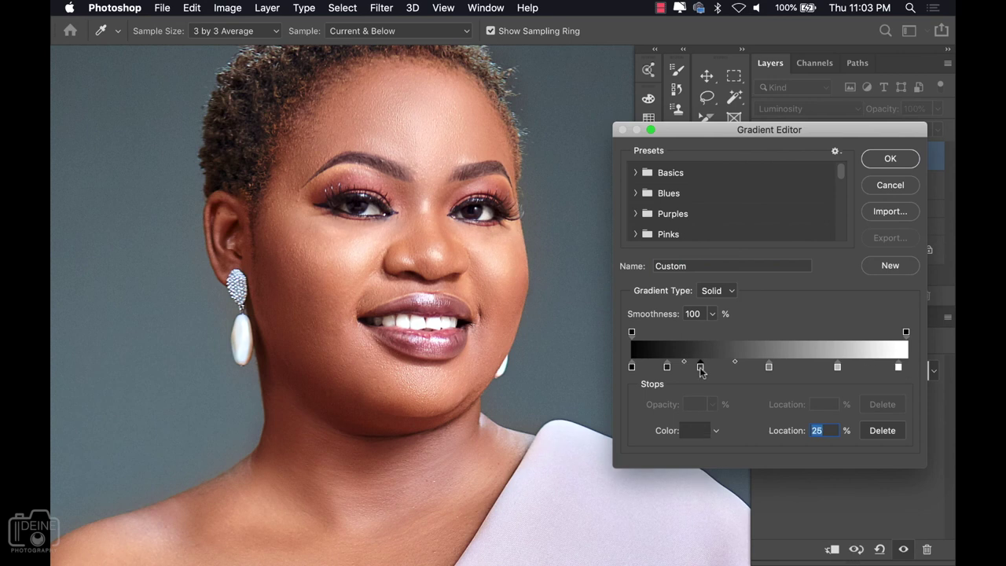
key(Return)
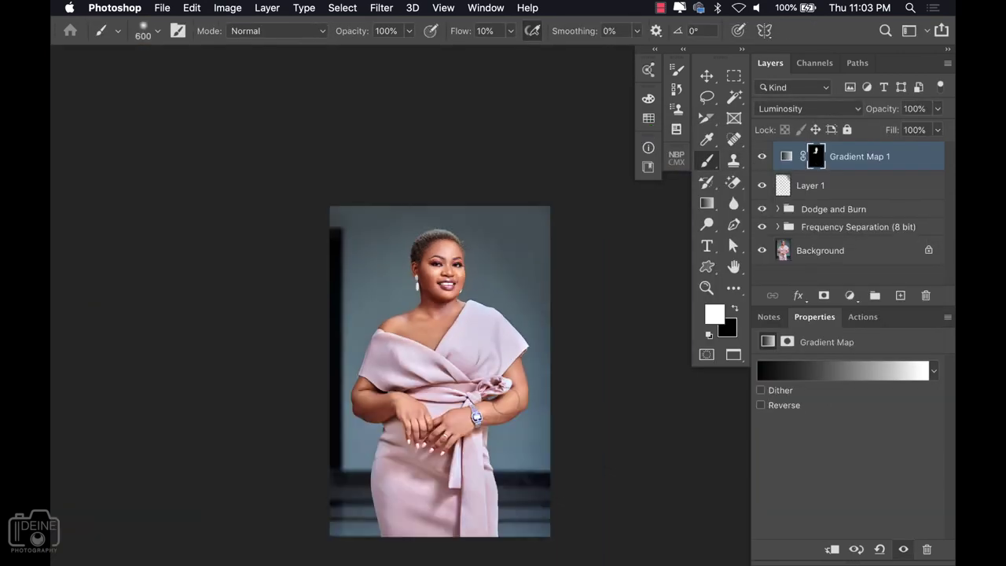
click(761, 156)
Stamp all visible layers into a new layer and send it to Luminar 4.
key(v)
key(super+alt+shift+e)
click(381, 8)
click(602, 338)
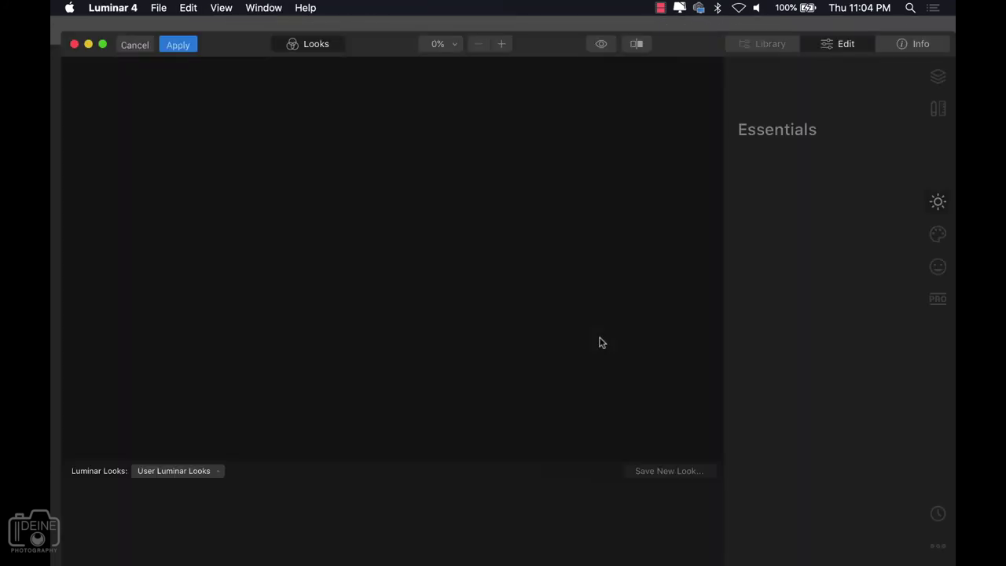
Apply Luminar 4's Structure & Exposure look and return the result to Photoshop.
scroll(621, 511, right, 10)
click(440, 519)
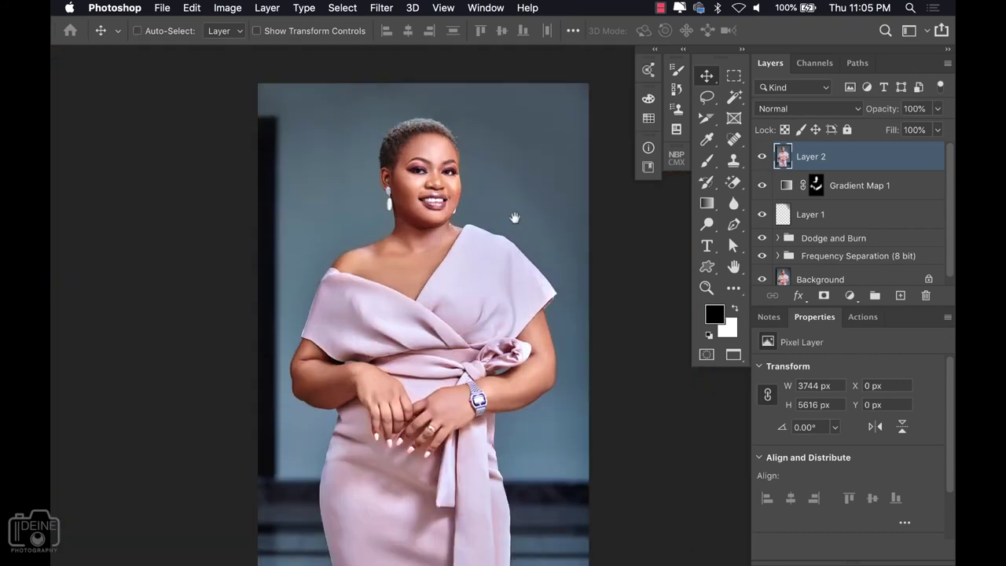
Play the Sharpen action, then the Teal & Orange action.
click(862, 317)
click(870, 507)
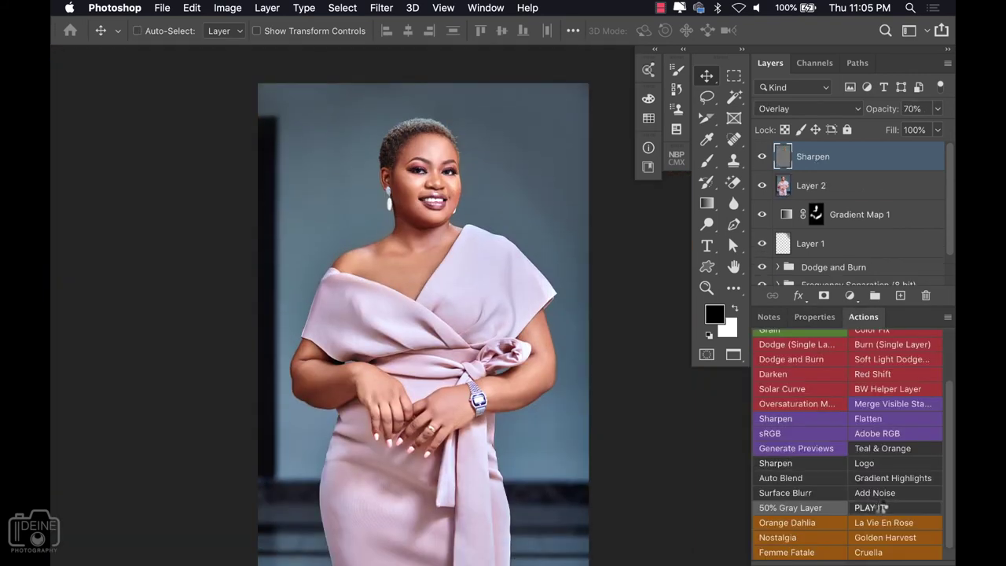